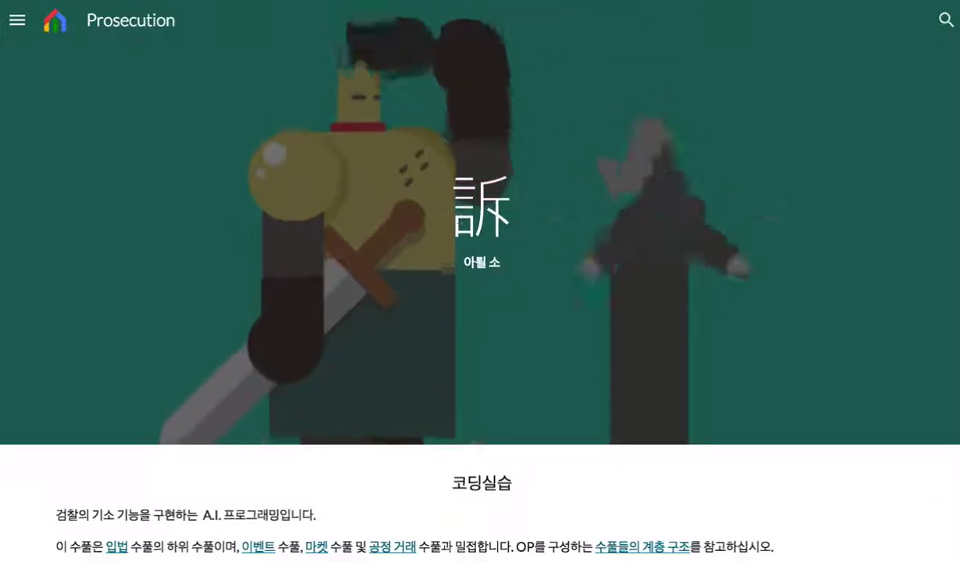
{"action": "left_click", "coordinate": [551, 241]}
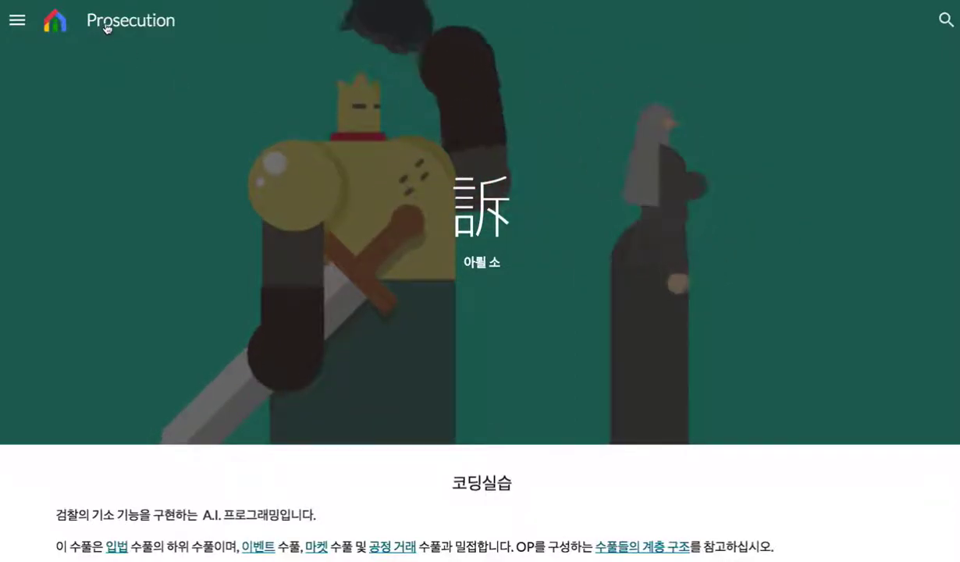
{"action": "left_click", "coordinate": [106, 29]}
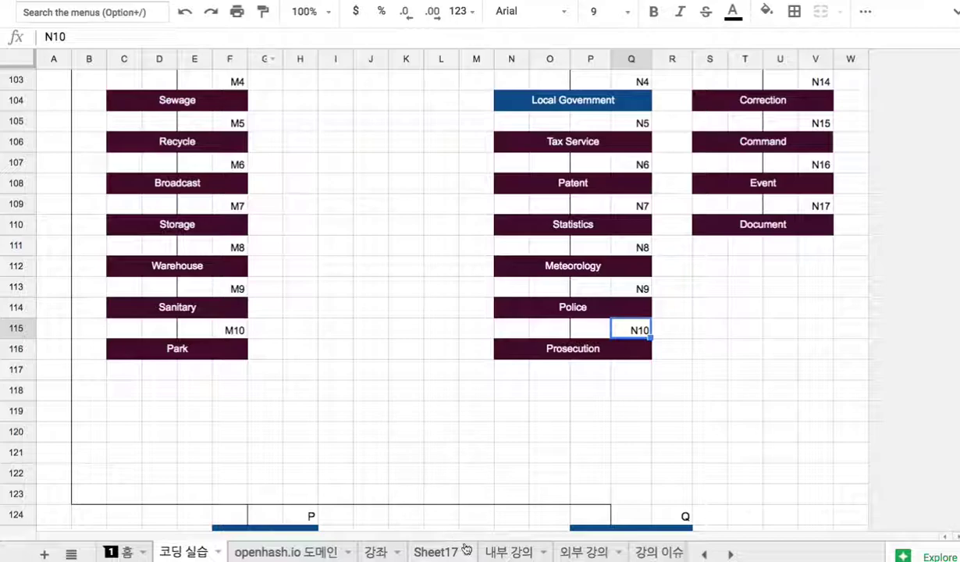
Step: Switch to the Google Sheets spreadsheet's Sheet17 and enter "Prosecution" as the title in the blue header cell of row 2
{"action": "left_click", "coordinate": [436, 552]}
{"action": "scroll", "coordinate": [469, 207], "scroll_direction": "up", "scroll_amount": 5}
{"action": "left_click", "coordinate": [467, 158]}
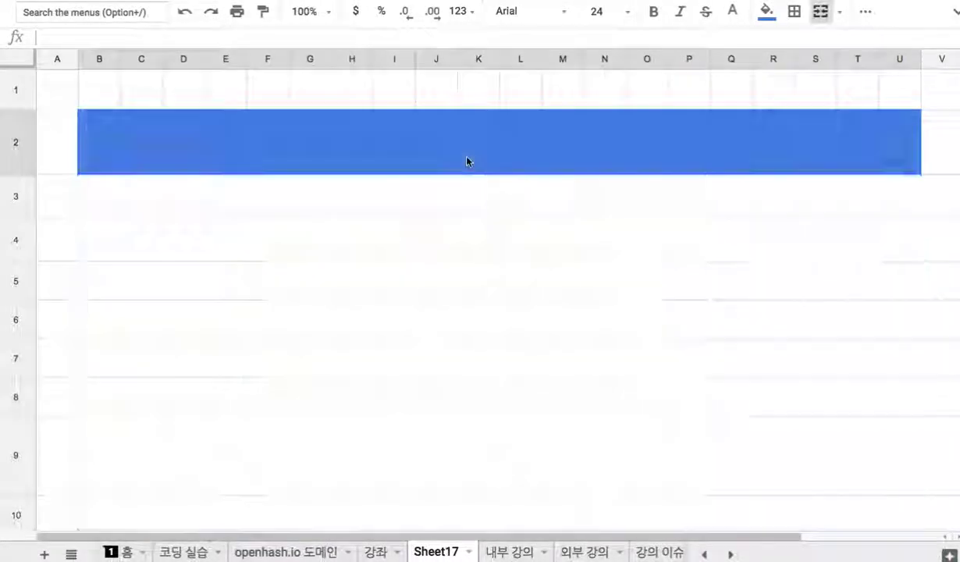
{"action": "type", "text": "Pro"}
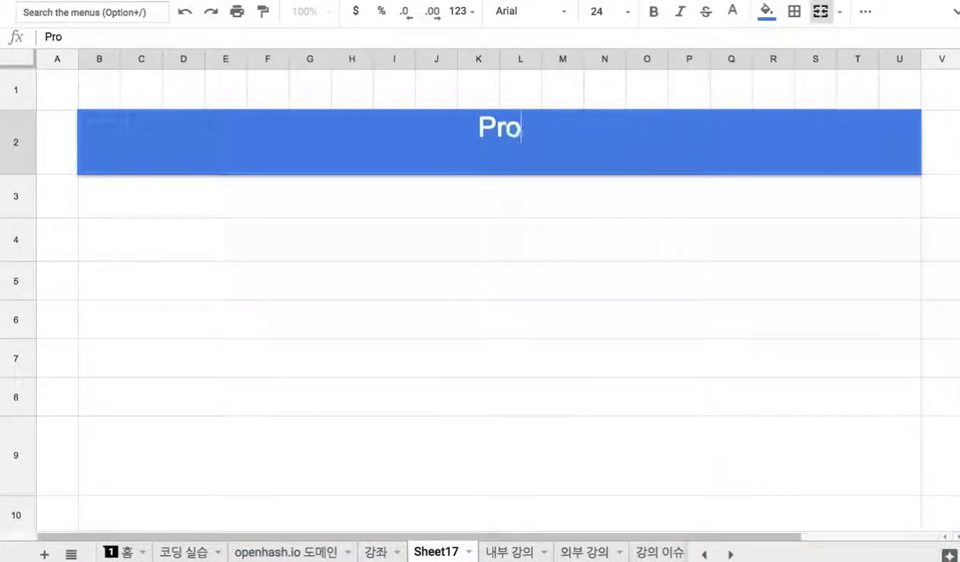
{"action": "type", "text": "secution"}
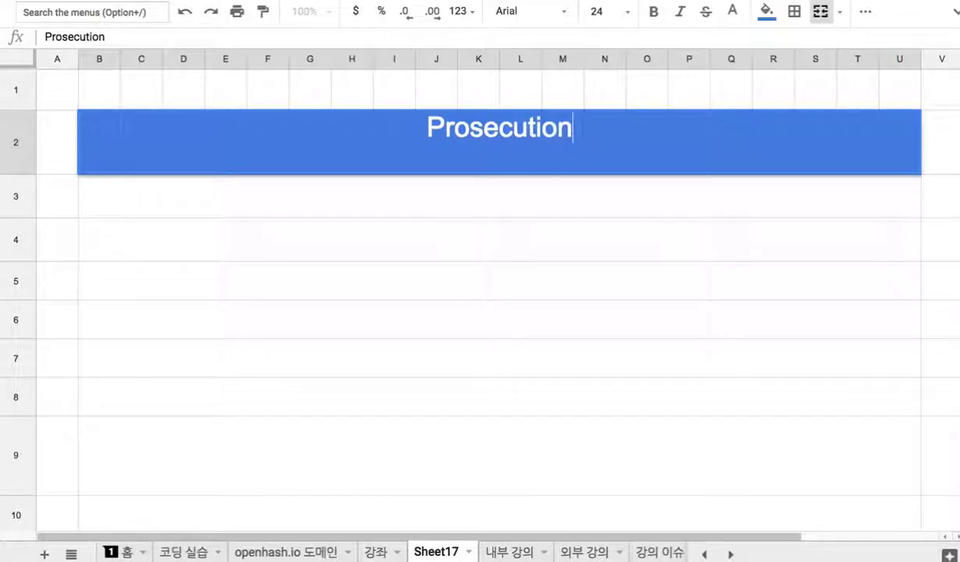
{"action": "key", "text": "Return"}
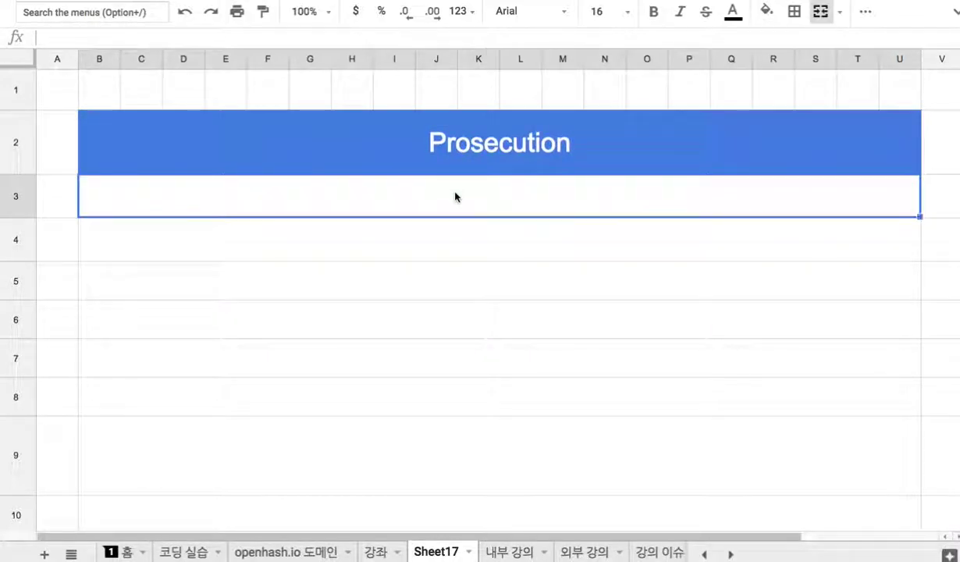
Step: Enter the first point in the merged cell of row 3: "1. 교육도시의 검찰 기능을 코딩."
{"action": "type", "text": "1. 교육도싱"}
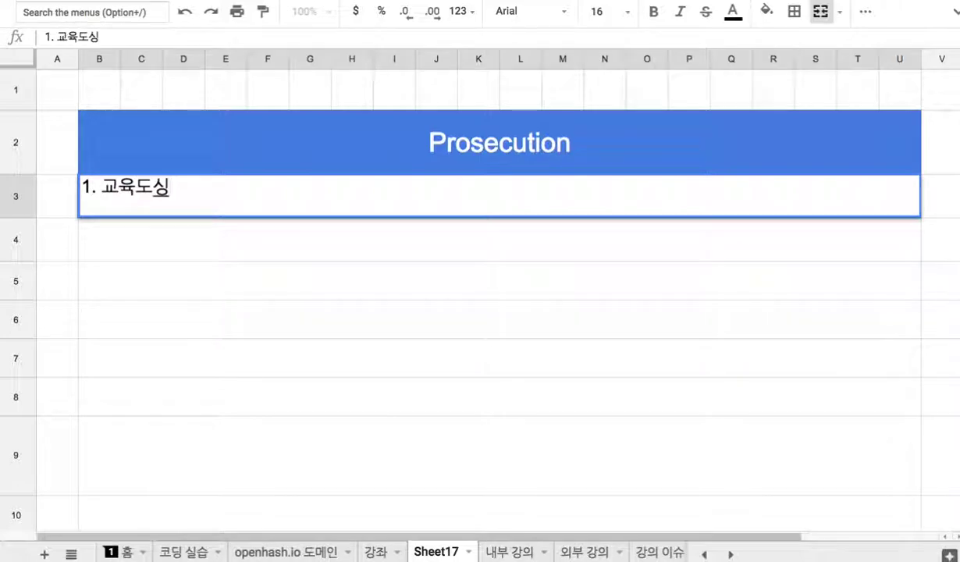
{"action": "key", "text": "BackSpace"}
{"action": "type", "text": "시의 검찰 기능을 "}
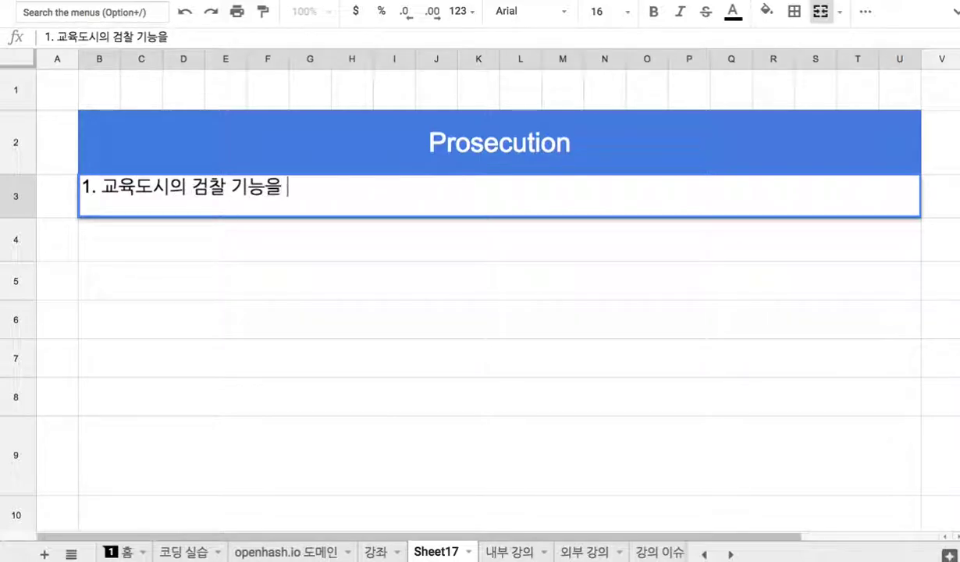
{"action": "type", "text": "코딩."}
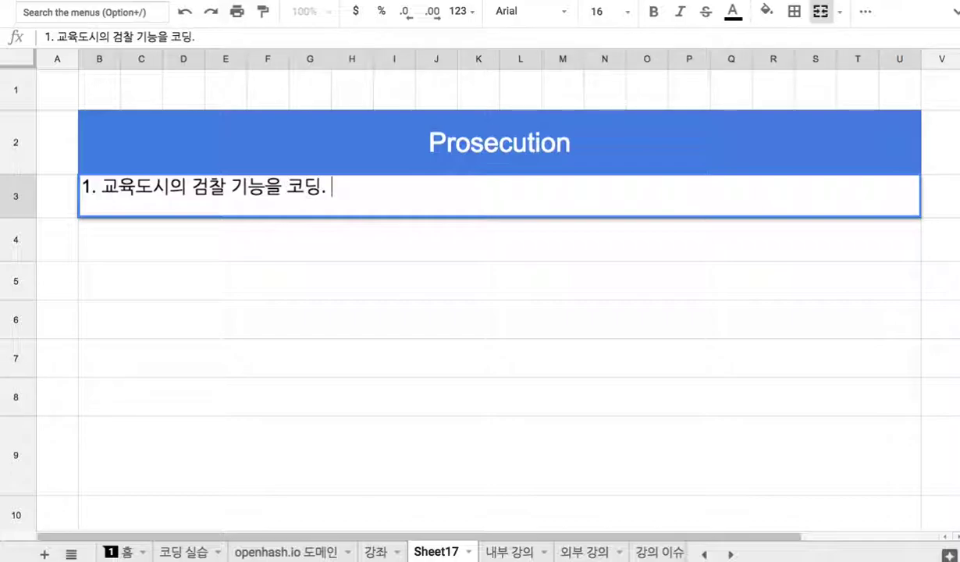
{"action": "key", "text": "Return"}
Step: Enter in row 4: "2. 기존 검찰청을 대체하는 것은 아니지만, 과연 어디까지 검찰 기능을 자동화할 수 있는 테스트, 연구 개발."
{"action": "type", "text": "2. 기존"}
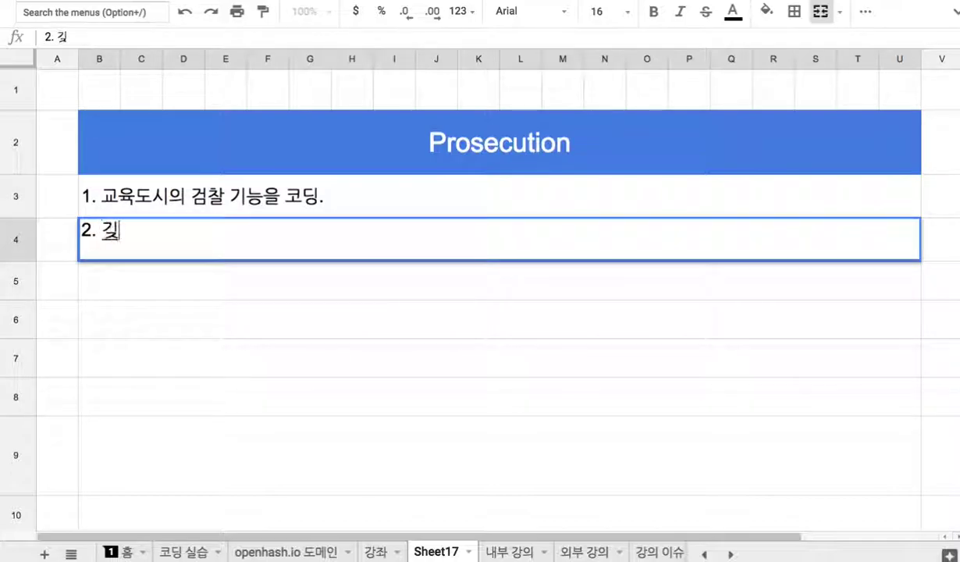
{"action": "type", "text": " 검찰청으"}
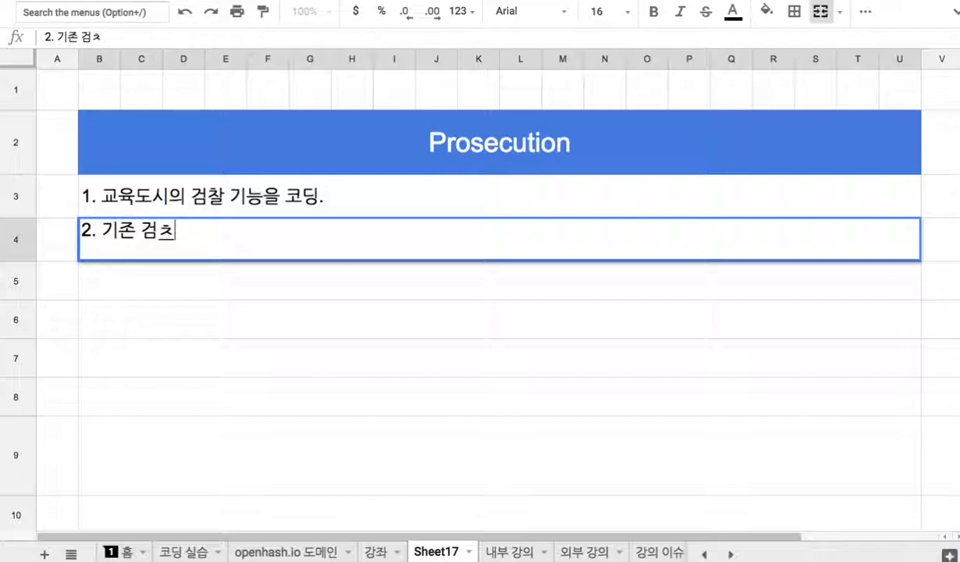
{"action": "type", "text": "ㄹ 대체할 수 ㄷ"}
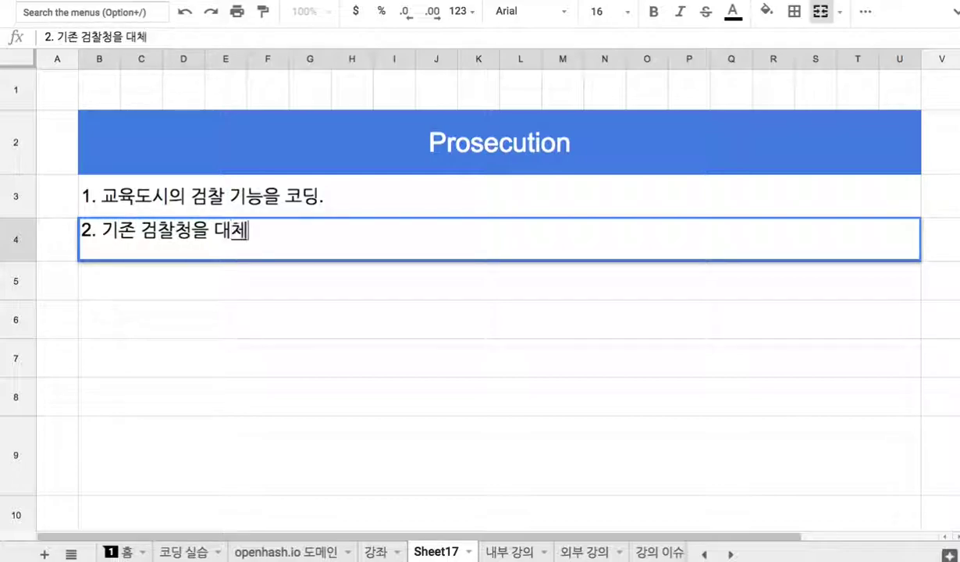
{"action": "type", "text": "ㅗ있"}
{"action": "key", "text": "BackSpace"}
{"action": "key", "text": "BackSpace"}
{"action": "key", "text": "BackSpace"}
{"action": "key", "text": "BackSpace"}
{"action": "key", "text": "BackSpace"}
{"action": "key", "text": "BackSpace"}
{"action": "key", "text": "BackSpace"}
{"action": "key", "text": "BackSpace"}
{"action": "type", "text": "하는 것은 아니"}
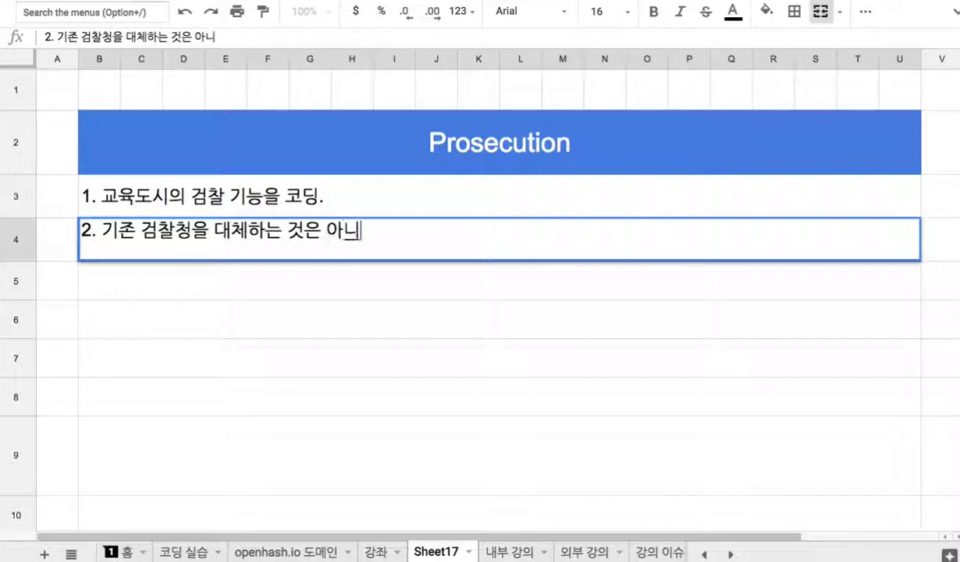
{"action": "type", "text": "지만, 과연 "}
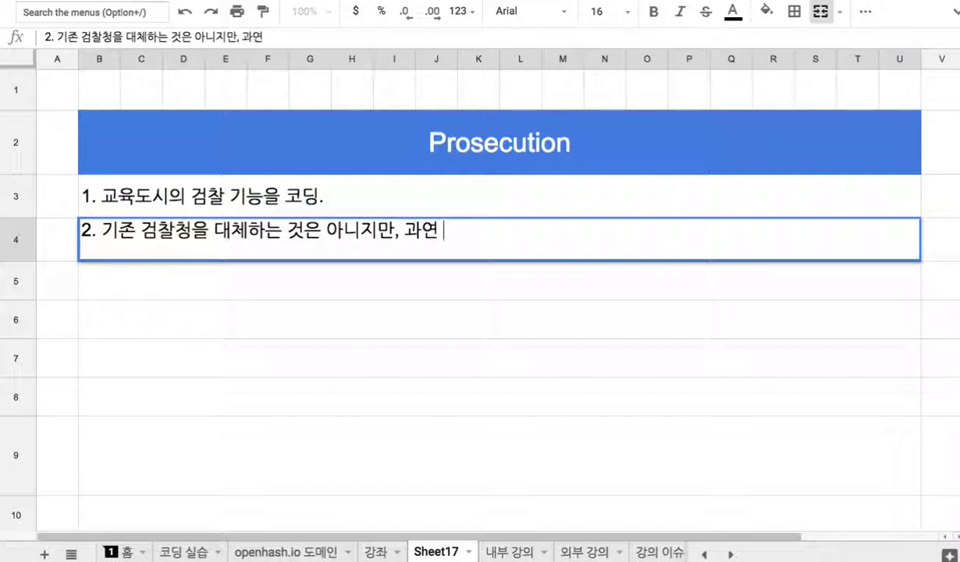
{"action": "type", "text": "어디까지 "}
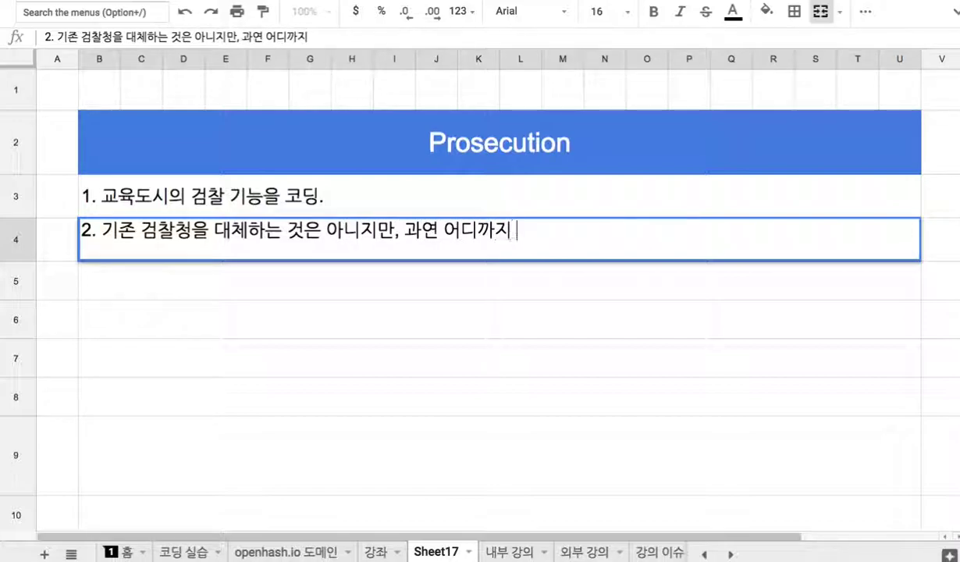
{"action": "type", "text": "검찰 기능ㅇ"}
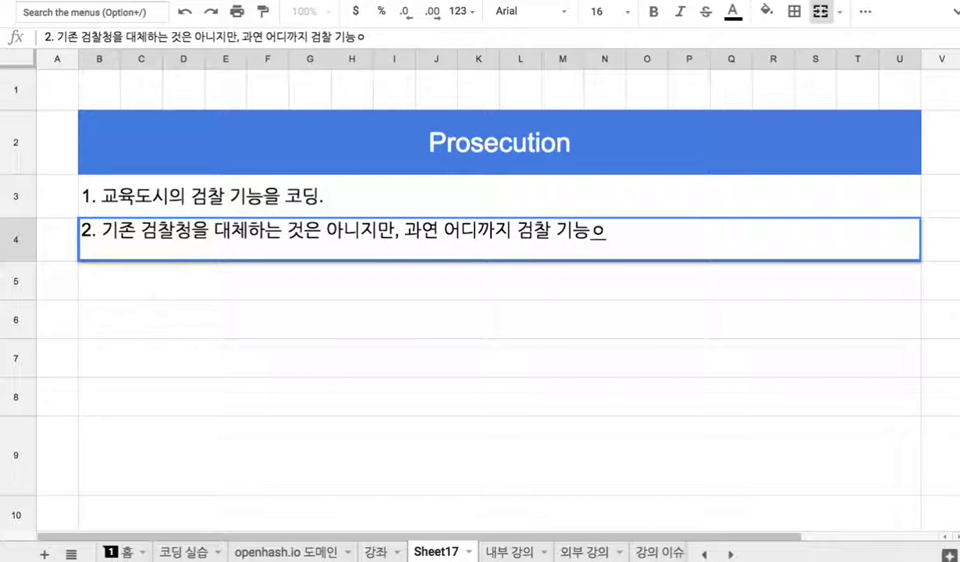
{"action": "type", "text": "을 자동활"}
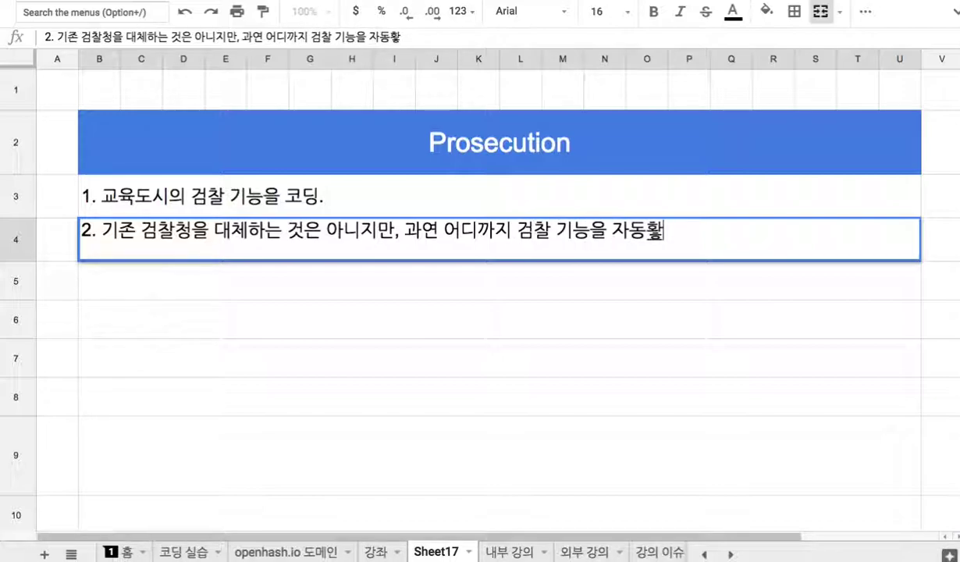
{"action": "type", "text": "할 수 있는 텝"}
{"action": "type", "text": "스트, 연ㄱ구 개발."}
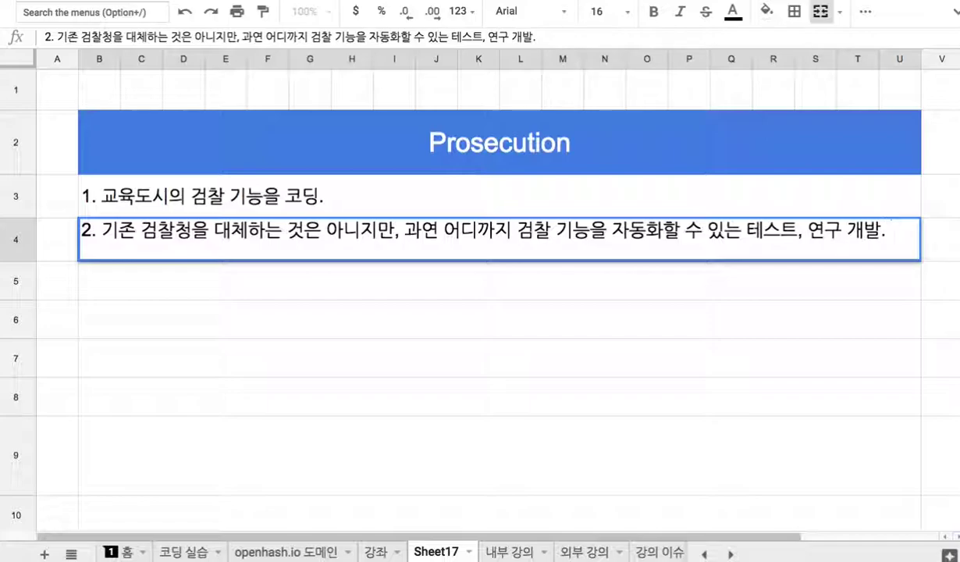
{"action": "key", "text": "Return"}
Step: Enter the third point in the merged cell of row 5: "3. 변호사 자격증을 갖춘 개발자"
{"action": "type", "text": "3. 변호사 ㄱ"}
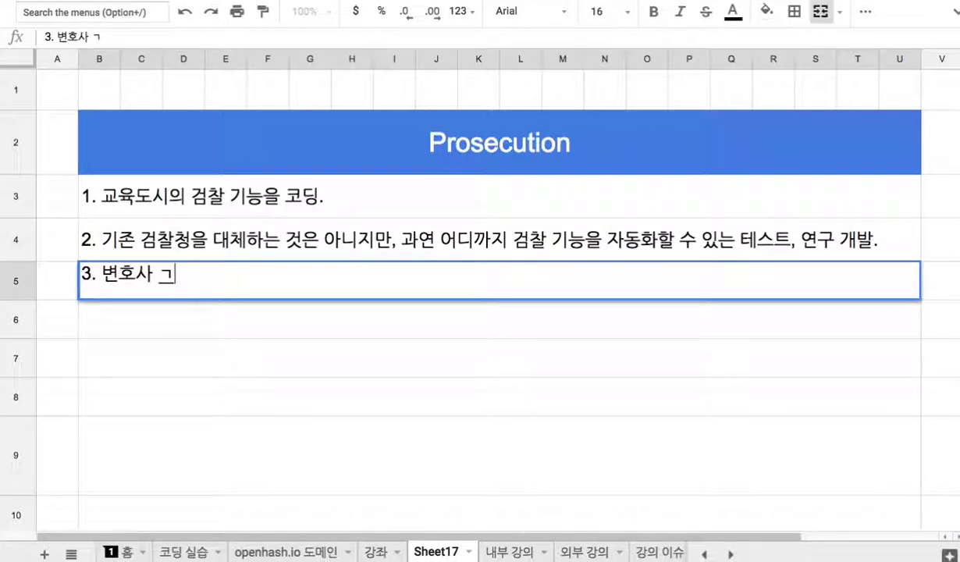
{"action": "key", "text": "BackSpace"}
{"action": "type", "text": "자격증을 "}
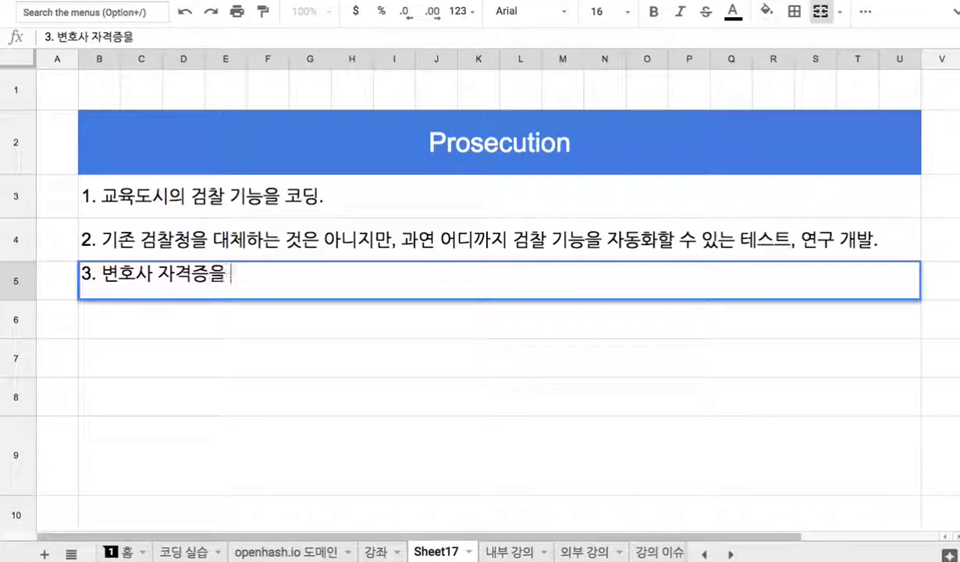
{"action": "type", "text": "갖추ㄴ 갭"}
{"action": "type", "text": "발자"}
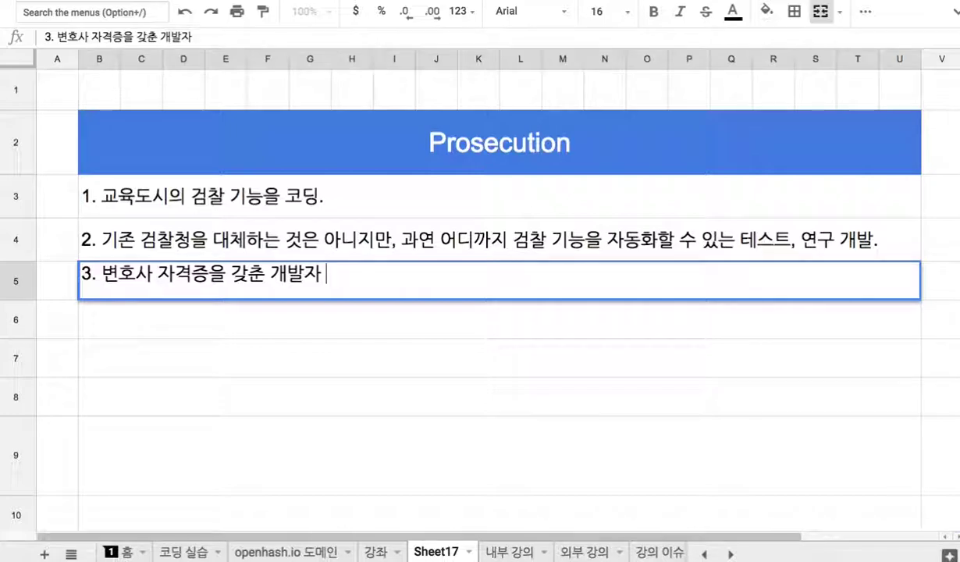
{"action": "key", "text": "Return"}
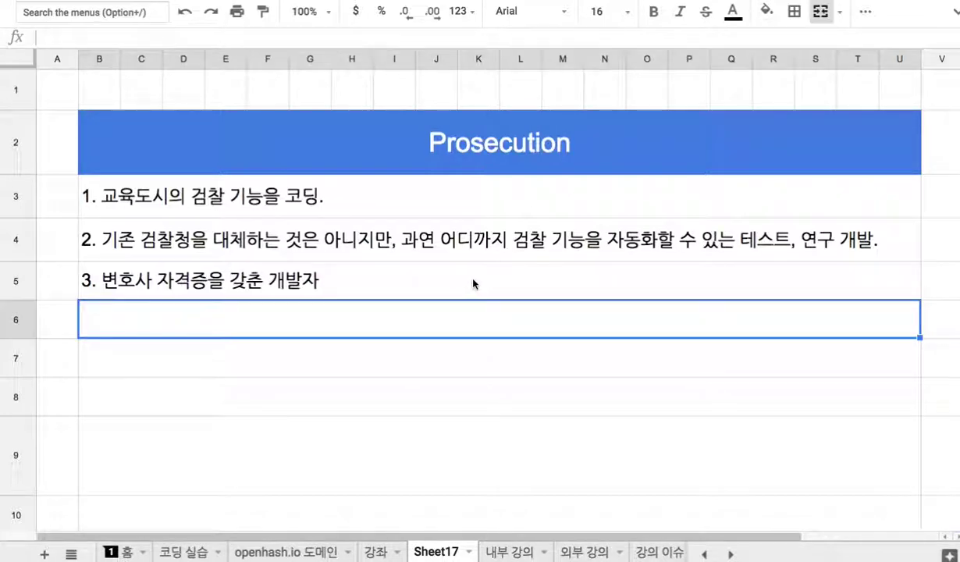
Step: Resize rows 3 through 25 together so they share one slightly taller, uniform height
{"action": "scroll", "coordinate": [474, 281], "scroll_direction": "down", "scroll_amount": 1}
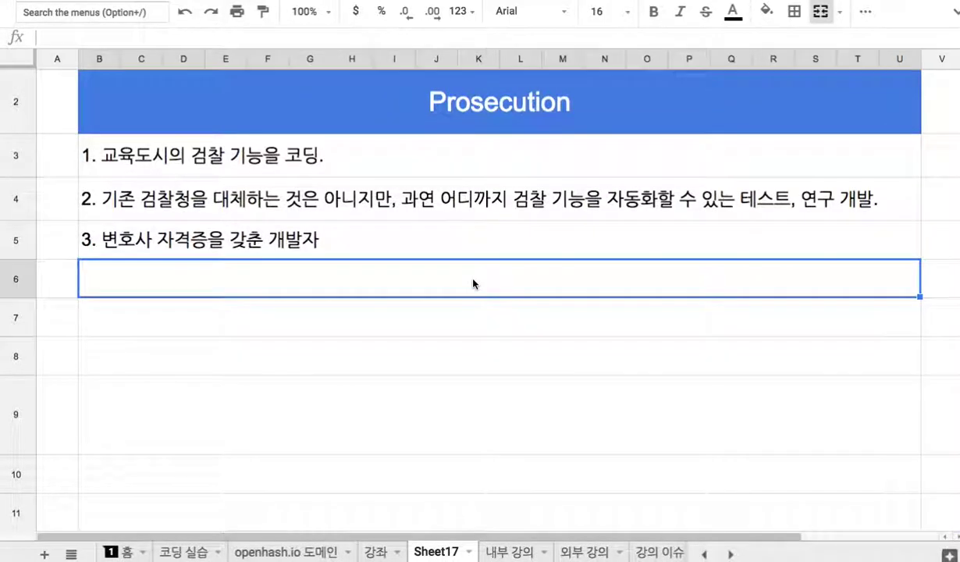
{"action": "left_click", "coordinate": [31, 156]}
{"action": "scroll", "coordinate": [27, 156], "scroll_direction": "down", "scroll_amount": 8}
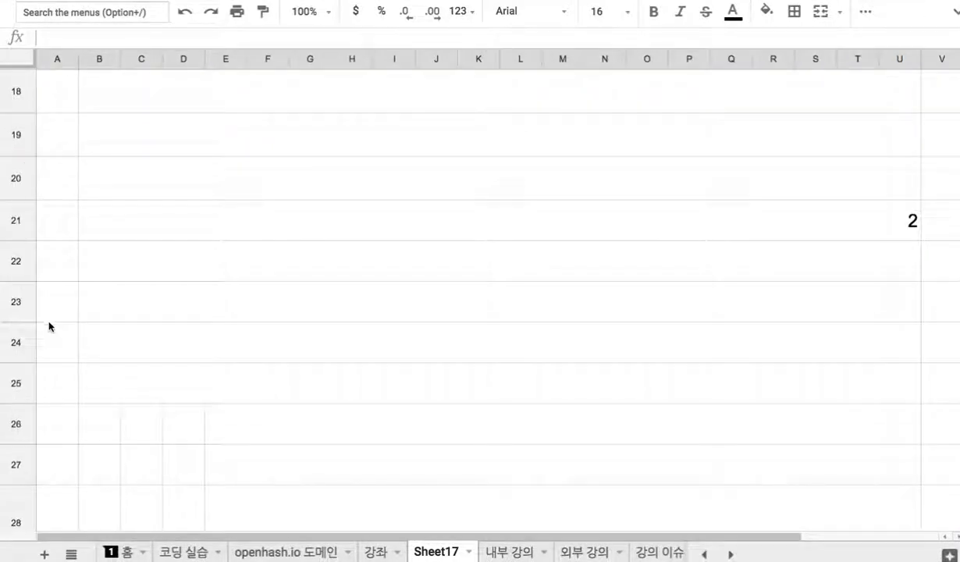
{"action": "left_click", "coordinate": [24, 380], "text": "shift"}
{"action": "left_click_drag", "start_coordinate": [19, 404], "coordinate": [20, 407]}
{"action": "scroll", "coordinate": [91, 397], "scroll_direction": "up", "scroll_amount": 10}
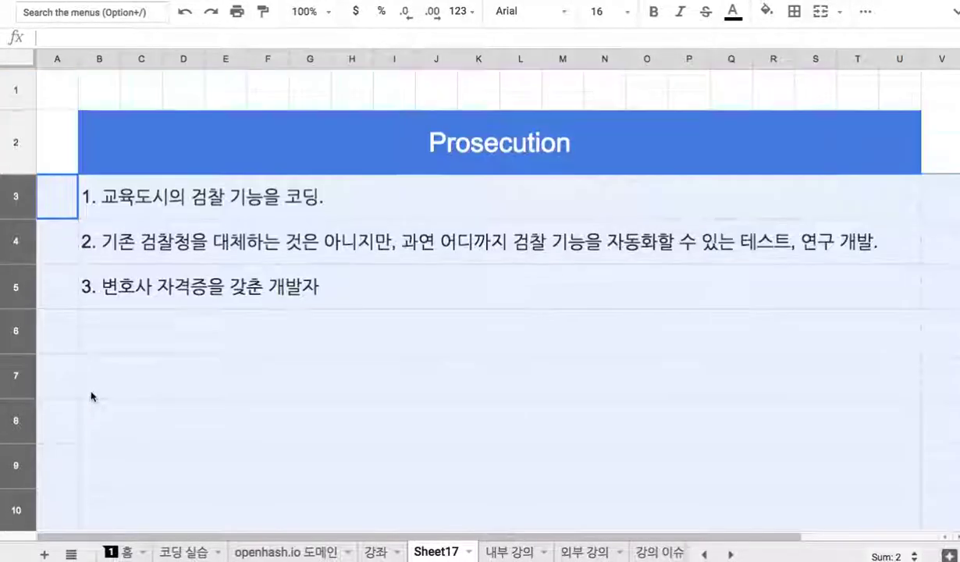
{"action": "left_click", "coordinate": [161, 295]}
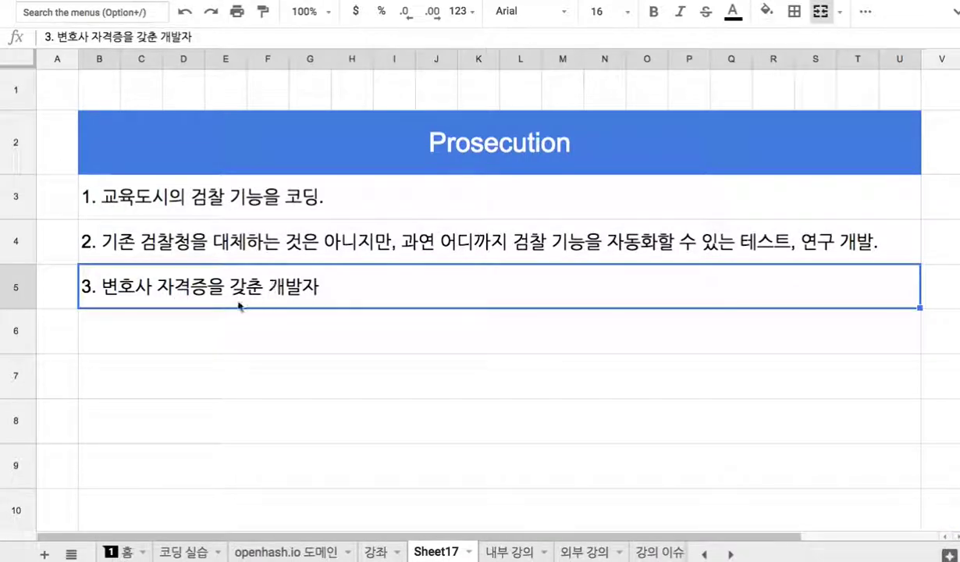
Step: Enter the fourth point in the merged cell of row 6: "4. 범죄의 포착과 대응: Police 수풀의 역할,"
{"action": "left_click", "coordinate": [223, 343]}
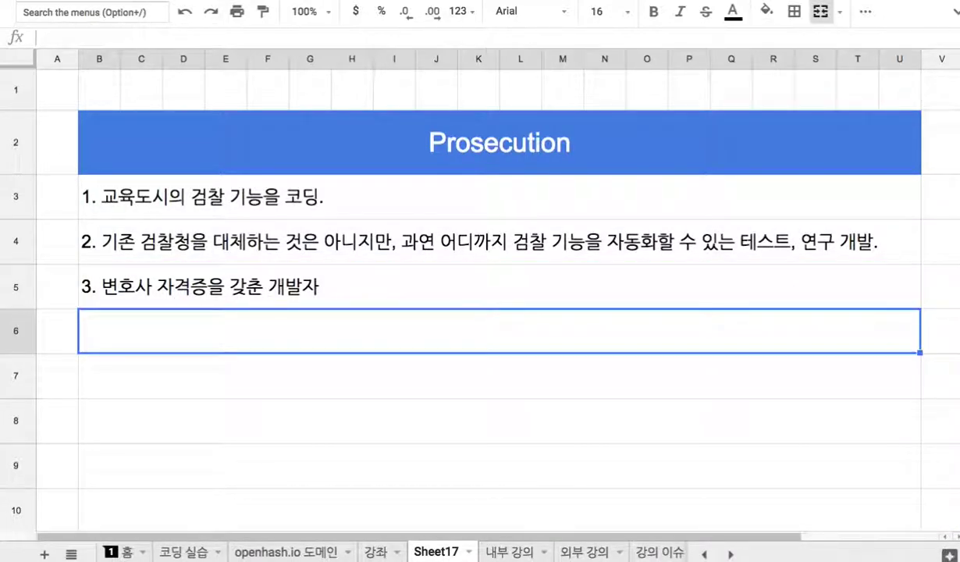
{"action": "type", "text": "4. "}
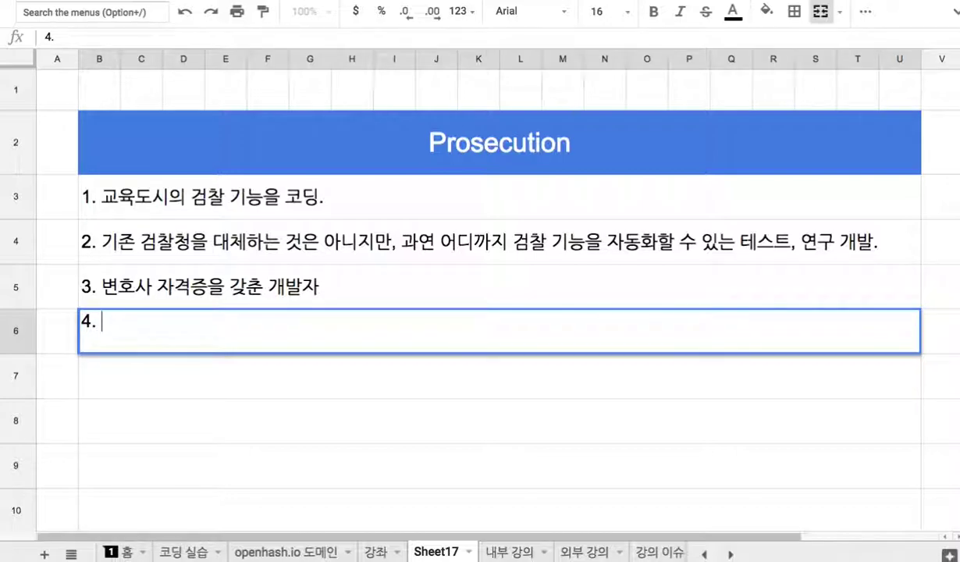
{"action": "type", "text": " 범죄의 포착과 대응"}
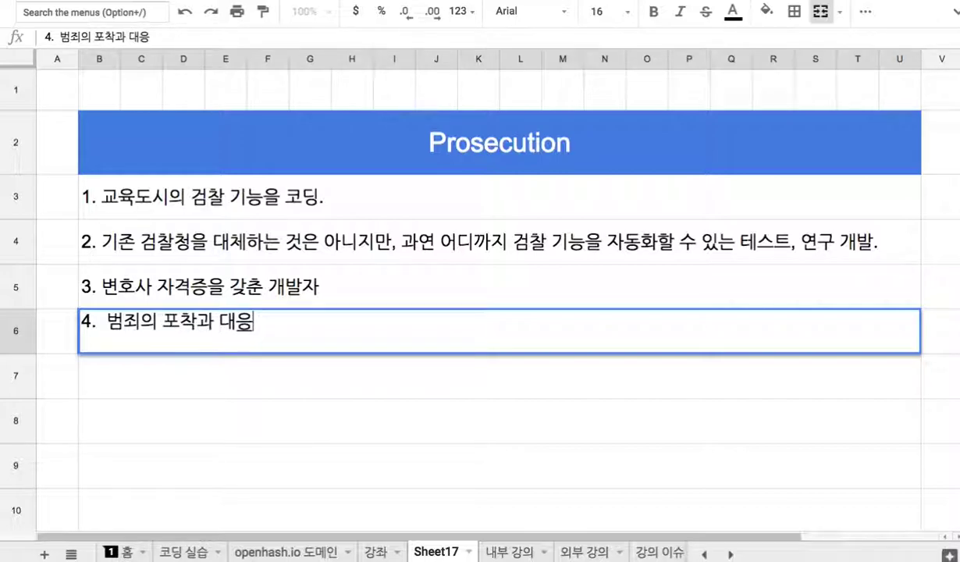
{"action": "type", "text": ": Polic"}
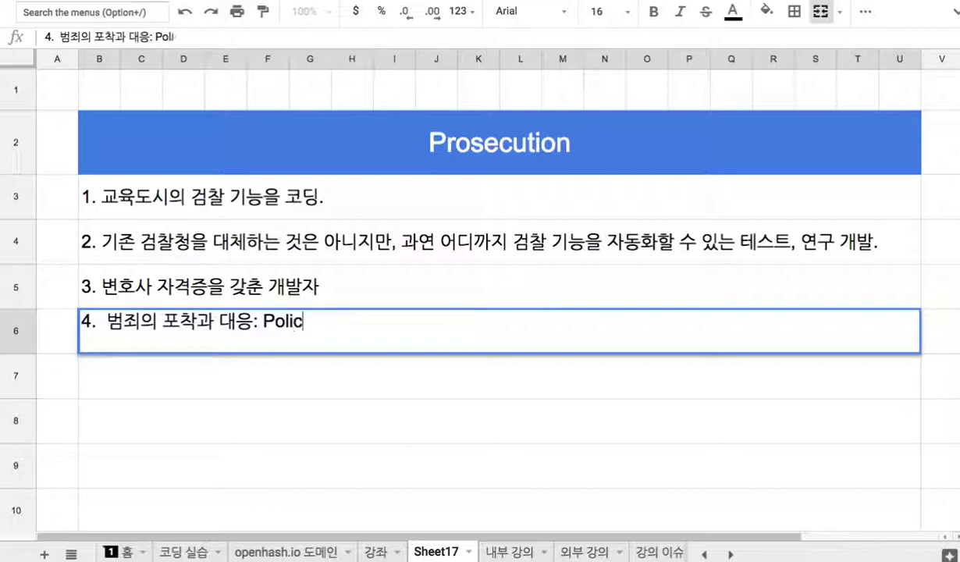
{"action": "type", "text": "e 수풀의 역할,"}
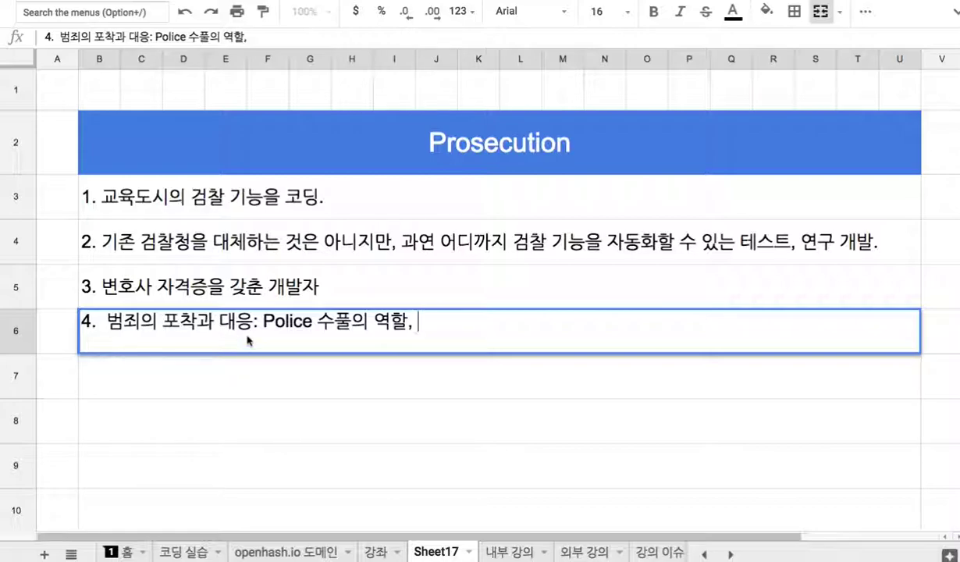
Step: Enter the fifth point in the merged cell of row 7: "5. Police, Prosecution, Justice"
{"action": "left_click", "coordinate": [267, 384]}
{"action": "type", "text": "5. "}
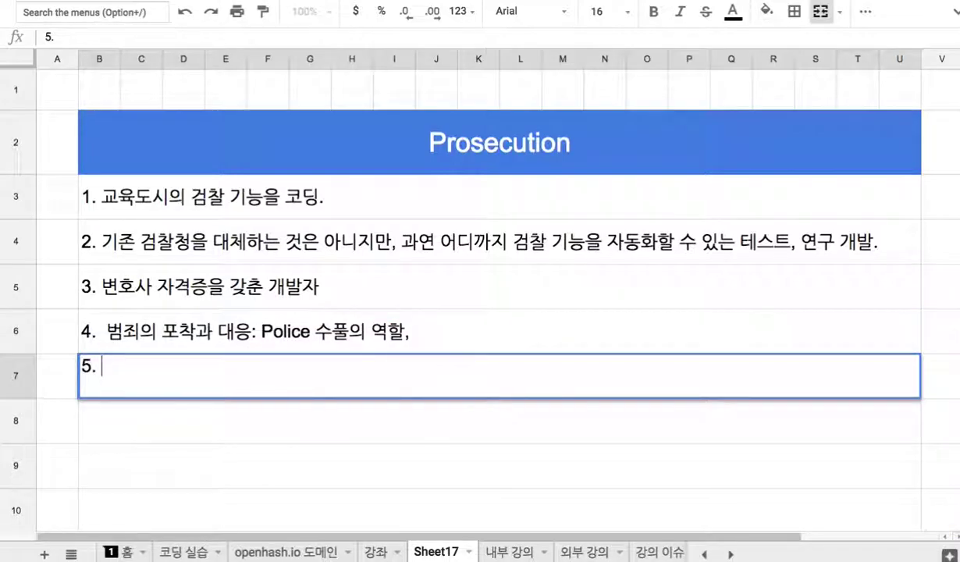
{"action": "type", "text": "Polce"}
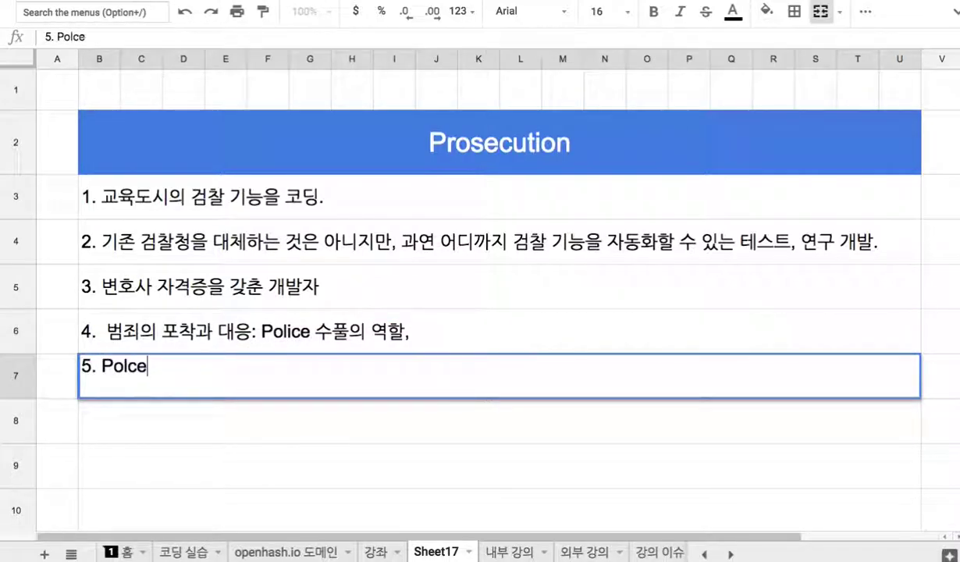
{"action": "key", "text": "BackSpace"}
{"action": "key", "text": "BackSpace"}
{"action": "type", "text": "ice, "}
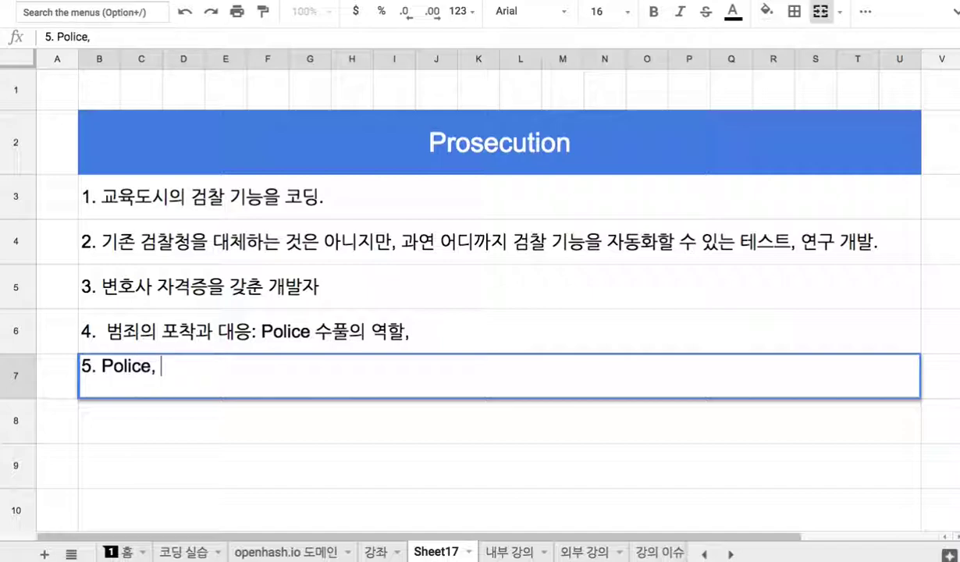
{"action": "type", "text": "Preo"}
{"action": "key", "text": "BackSpace"}
{"action": "key", "text": "BackSpace"}
{"action": "type", "text": "osecution, "}
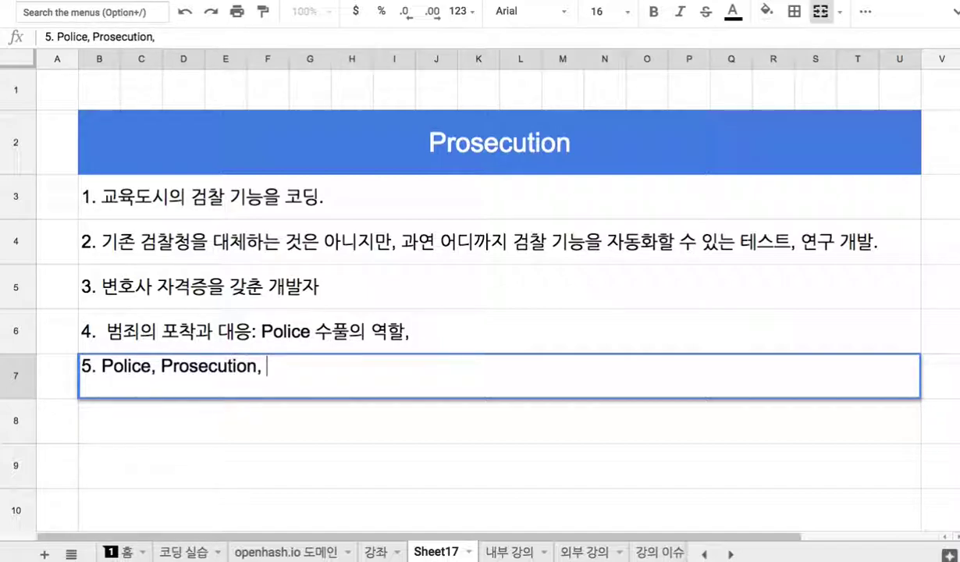
{"action": "type", "text": "Justice"}
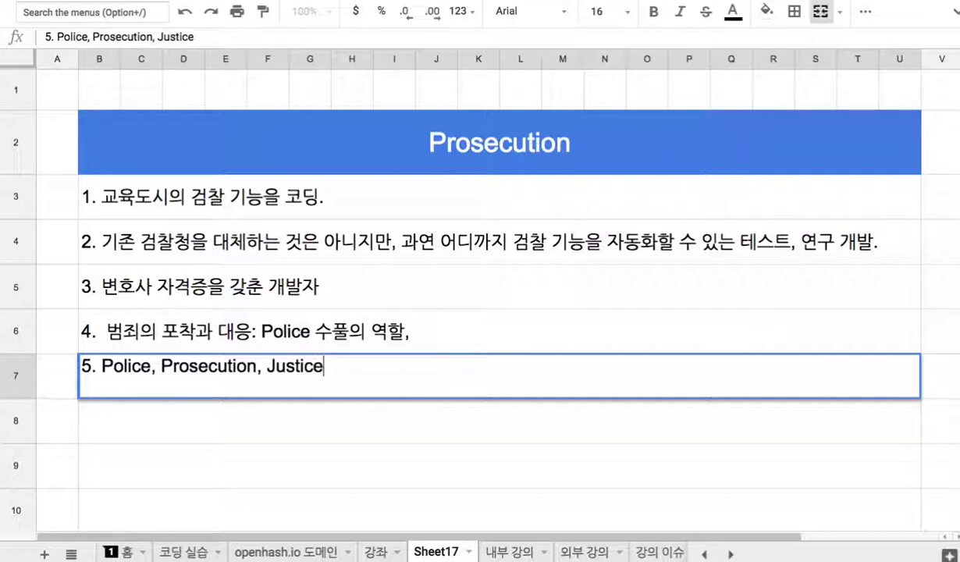
{"action": "left_click", "coordinate": [99, 366]}
{"action": "left_click_drag", "start_coordinate": [101, 366], "coordinate": [259, 369]}
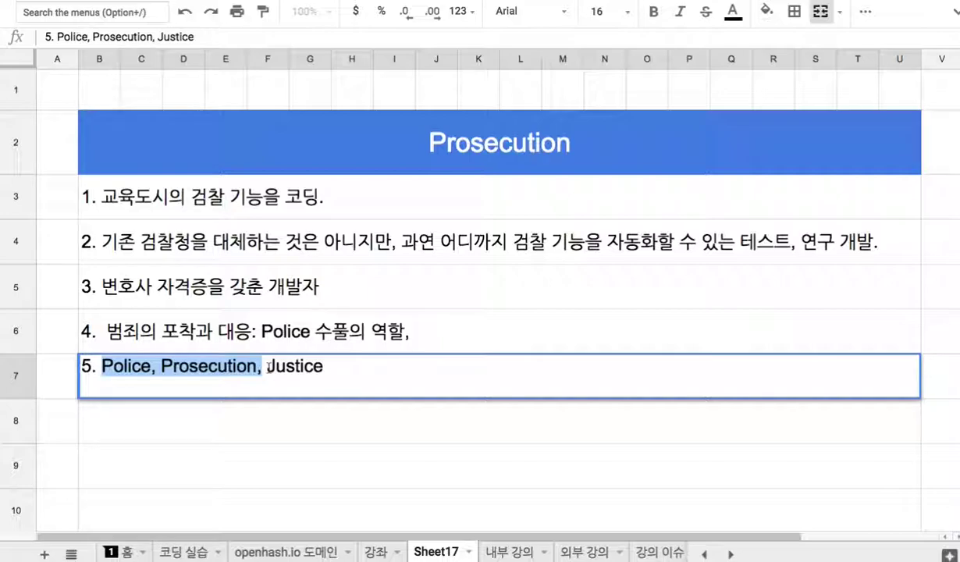
{"action": "double_click", "coordinate": [269, 367]}
{"action": "left_click_drag", "start_coordinate": [102, 367], "coordinate": [325, 374]}
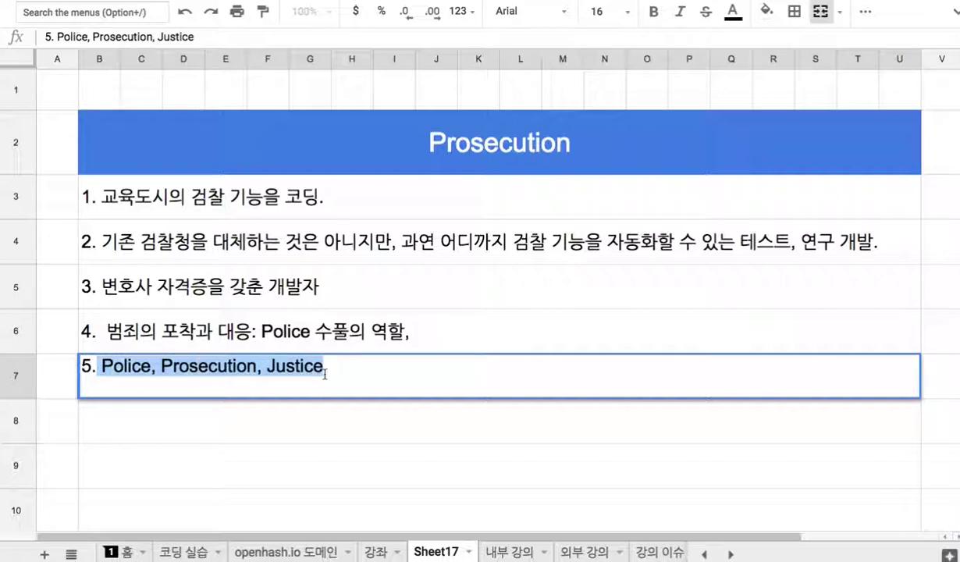
Step: Replace both commas in the fifth point with plus signs: "Police + Prosecution + Justice"
{"action": "left_click", "coordinate": [154, 367]}
{"action": "key", "text": "BackSpace"}
{"action": "type", "text": "+"}
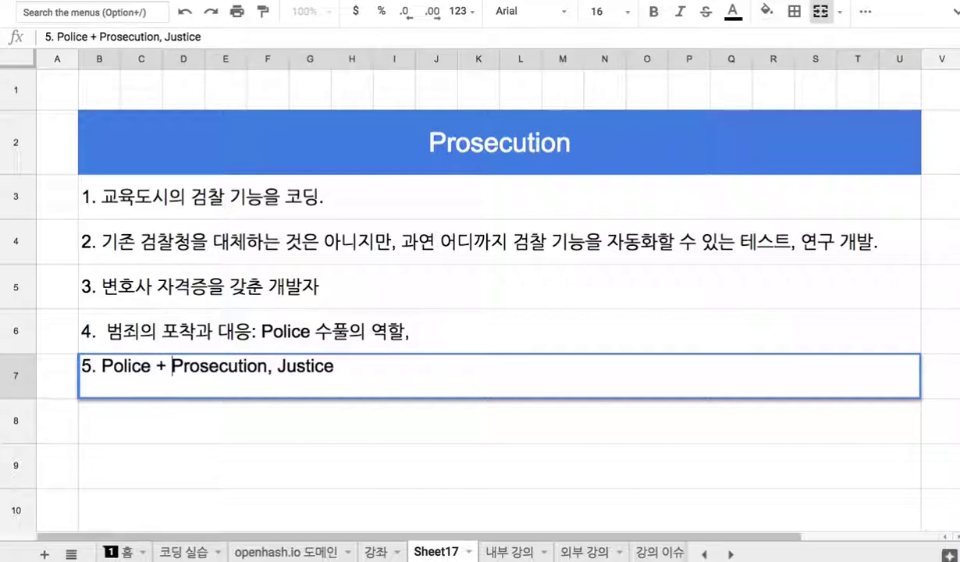
{"action": "left_click", "coordinate": [270, 367]}
{"action": "key", "text": "BackSpace"}
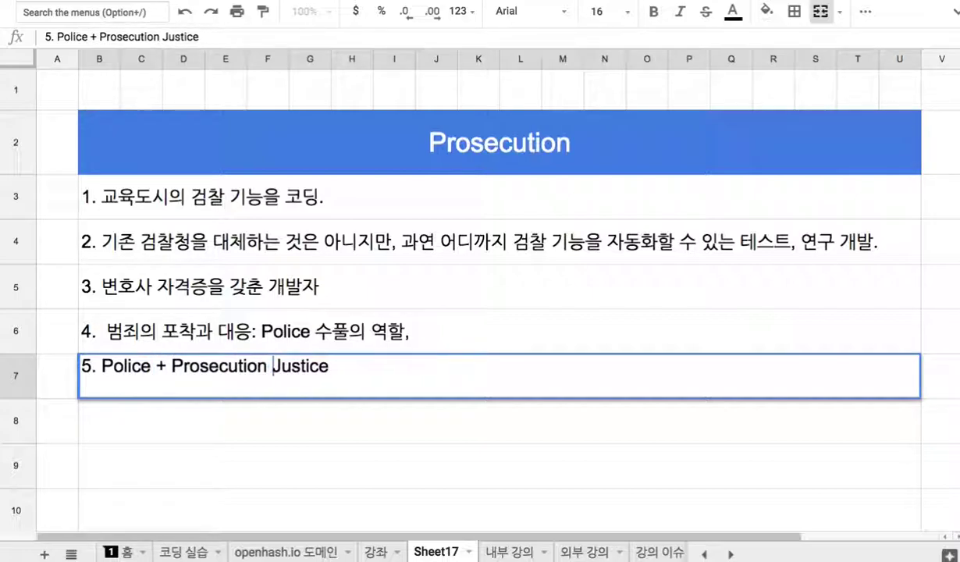
{"action": "type", "text": "+"}
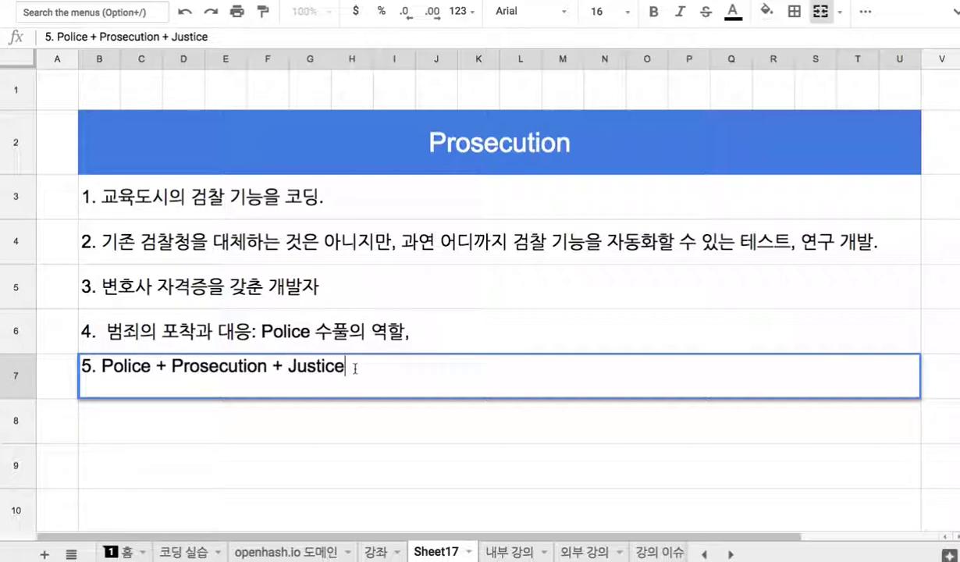
Step: Append "=> Justice" to the end of the fifth point in row 7
{"action": "type", "text": "="}
{"action": "type", "text": ">"}
{"action": "type", "text": " ㅓㅕㄴ"}
{"action": "key", "text": "BackSpace"}
{"action": "key", "text": "BackSpace"}
{"action": "key", "text": "BackSpace"}
{"action": "type", "text": "Justice"}
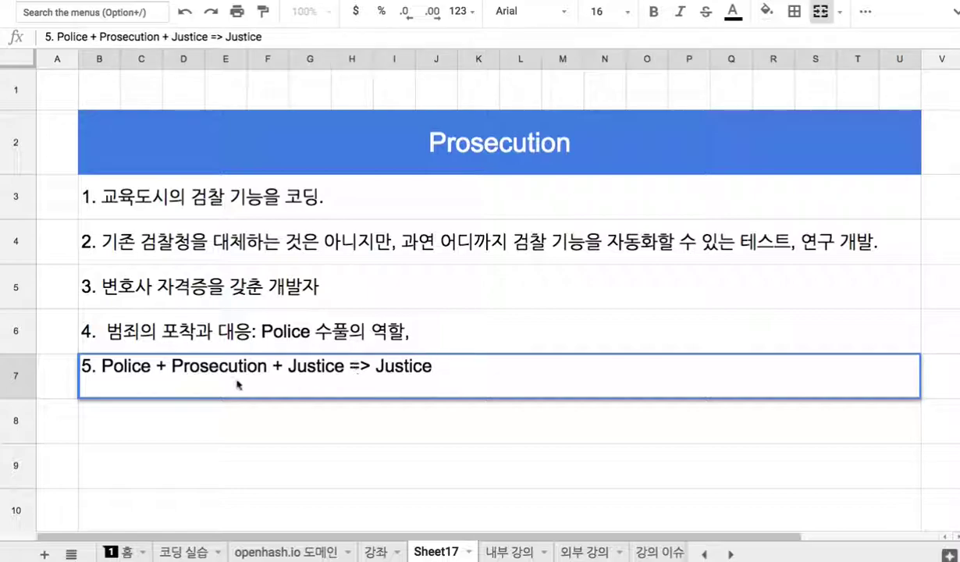
{"action": "left_click_drag", "start_coordinate": [98, 365], "coordinate": [349, 366]}
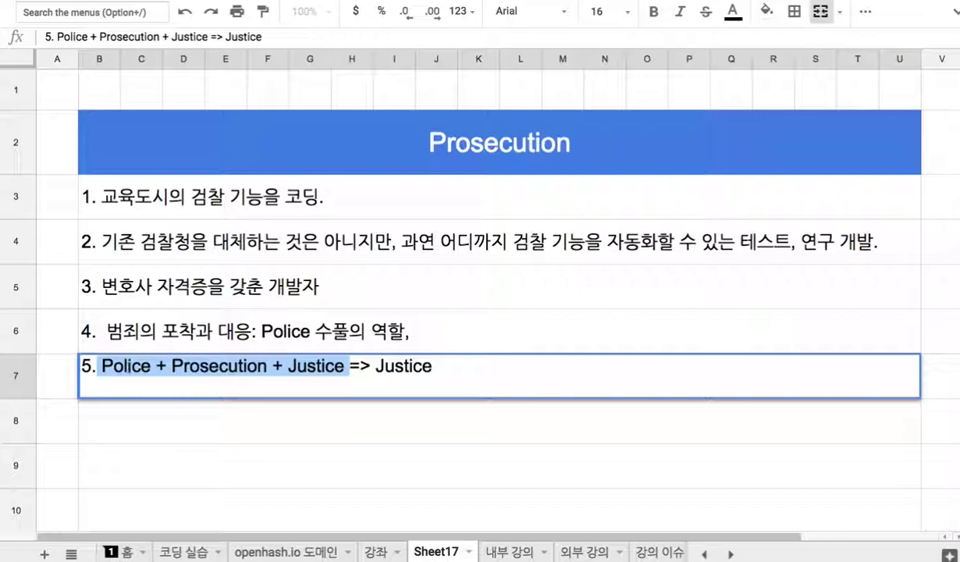
{"action": "double_click", "coordinate": [127, 366]}
{"action": "double_click", "coordinate": [214, 366]}
{"action": "double_click", "coordinate": [316, 366]}
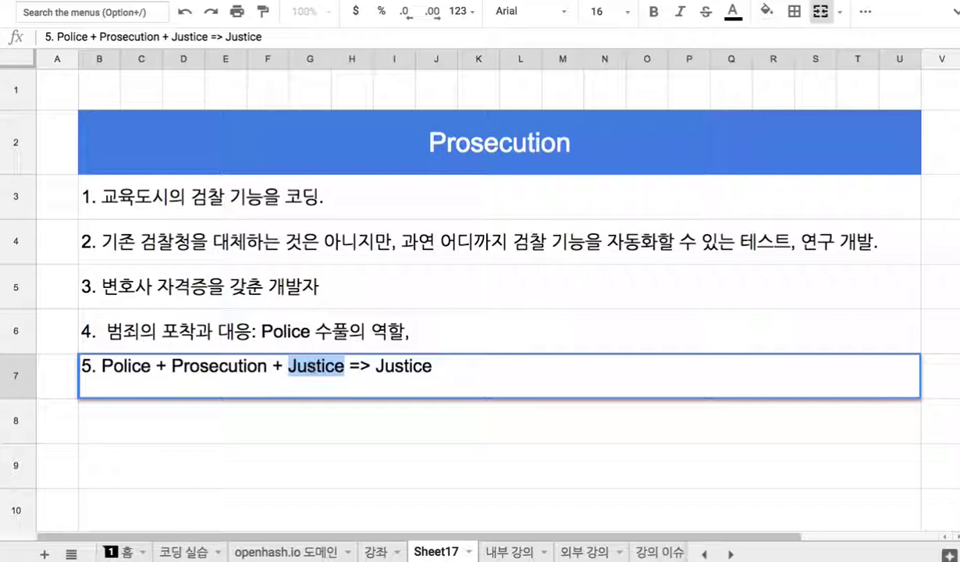
{"action": "left_click_drag", "start_coordinate": [100, 365], "coordinate": [335, 365]}
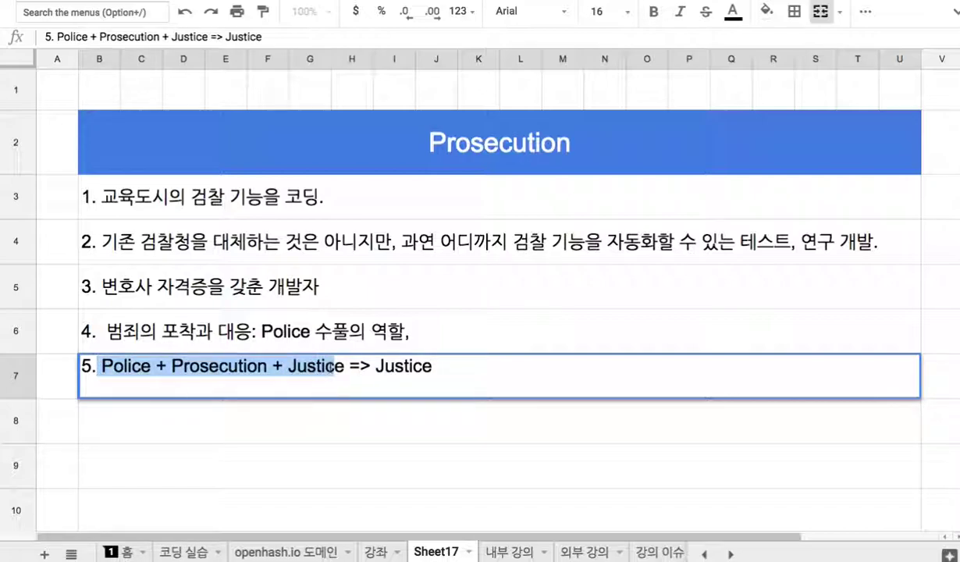
Step: Complete the fifth point by adding "AI System" at its end, and commit the cell
{"action": "left_click", "coordinate": [435, 368]}
{"action": "type", "text": "AI "}
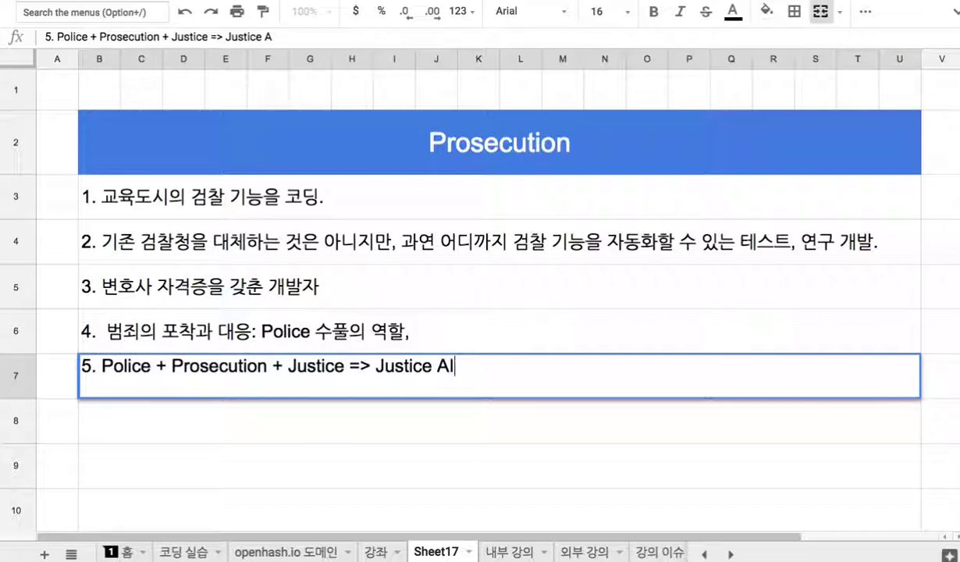
{"action": "type", "text": "System"}
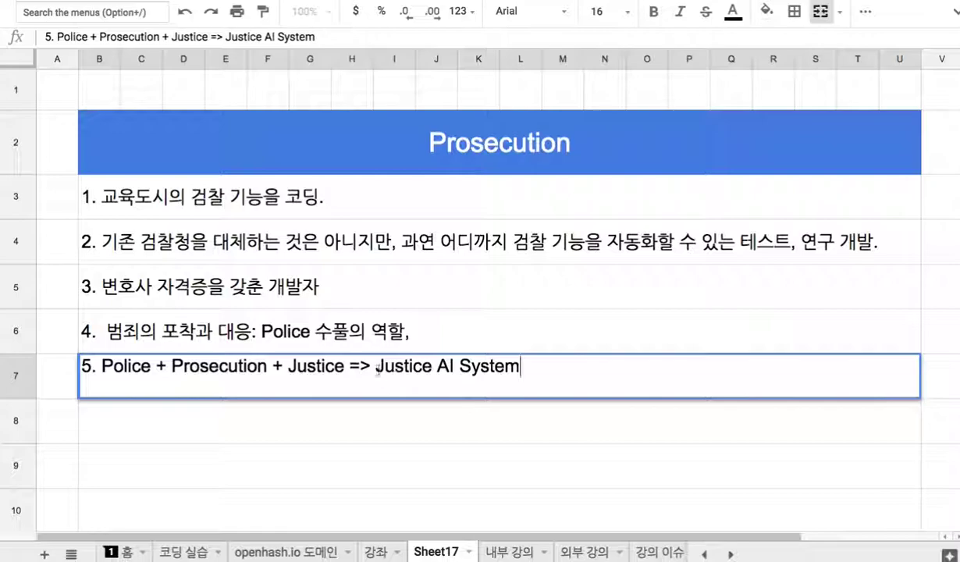
{"action": "left_click", "coordinate": [296, 211]}
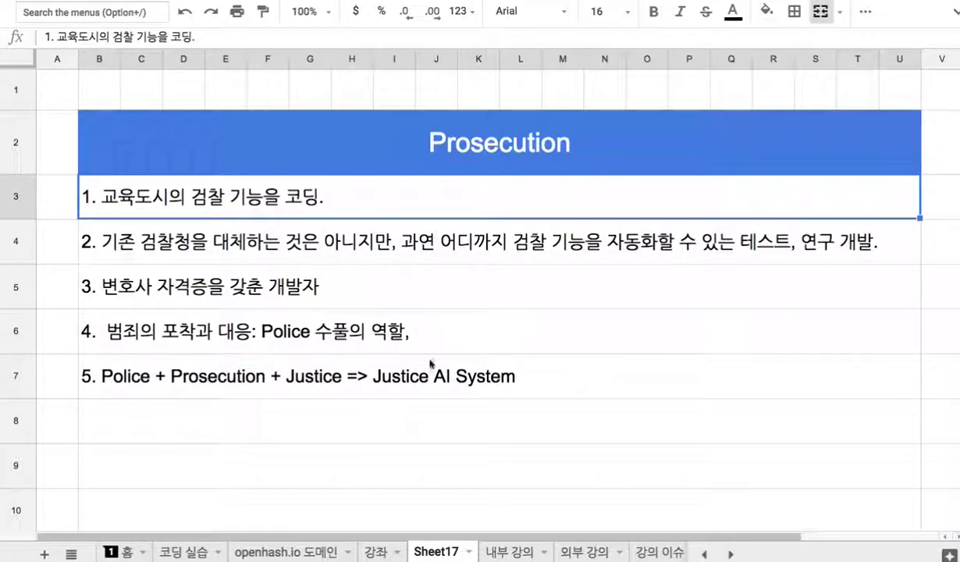
Step: Extend the fourth point in row 6 with "범죄의 기소 여부 결정: Prosection,"
{"action": "double_click", "coordinate": [414, 332]}
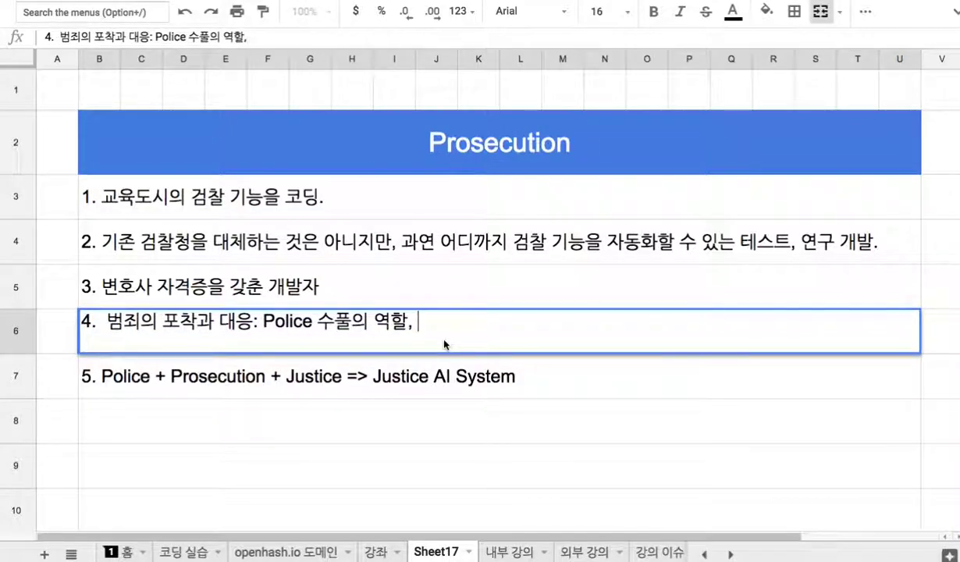
{"action": "type", "text": "qj"}
{"action": "key", "text": "BackSpace"}
{"action": "key", "text": "BackSpace"}
{"action": "type", "text": "버범죄의 "}
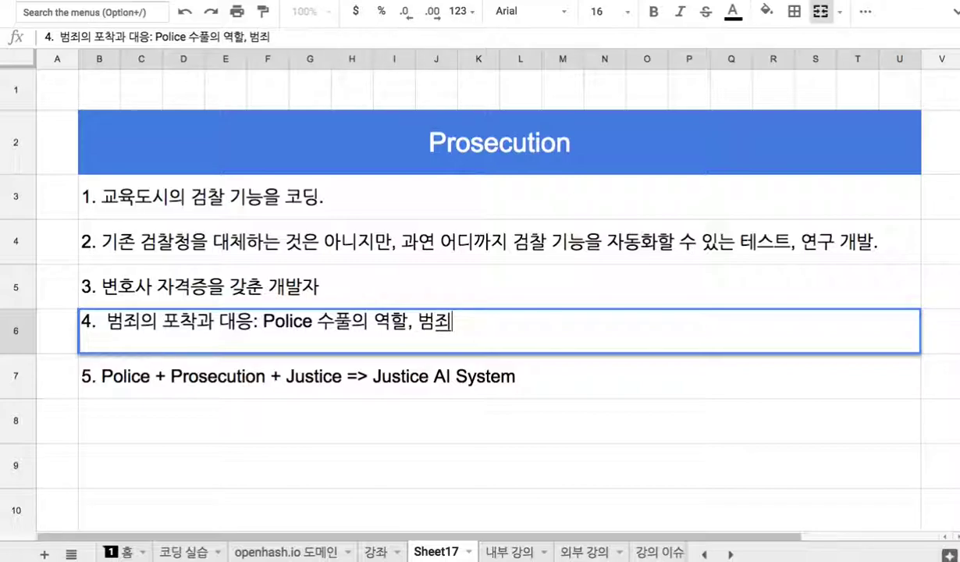
{"action": "type", "text": "기소 여부"}
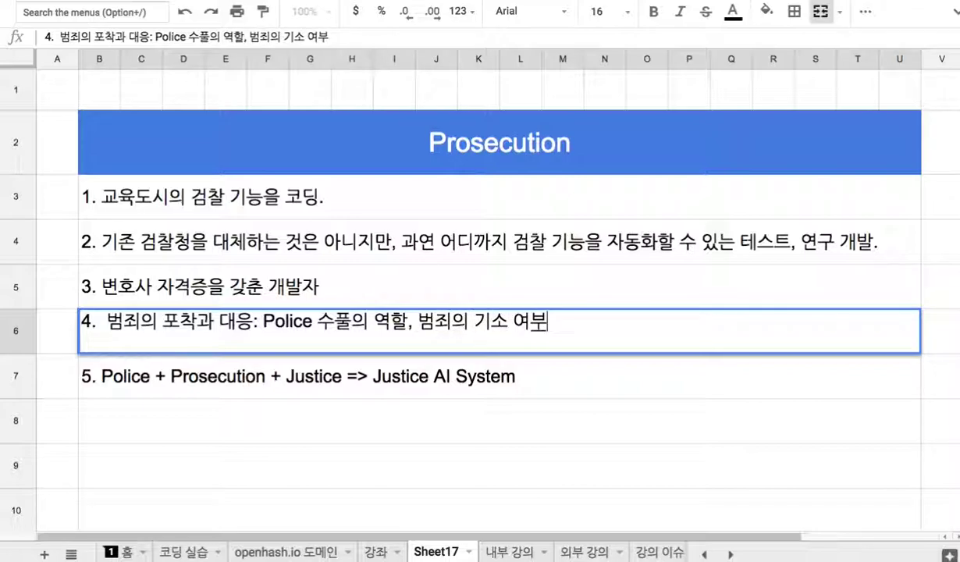
{"action": "type", "text": " 결정:"}
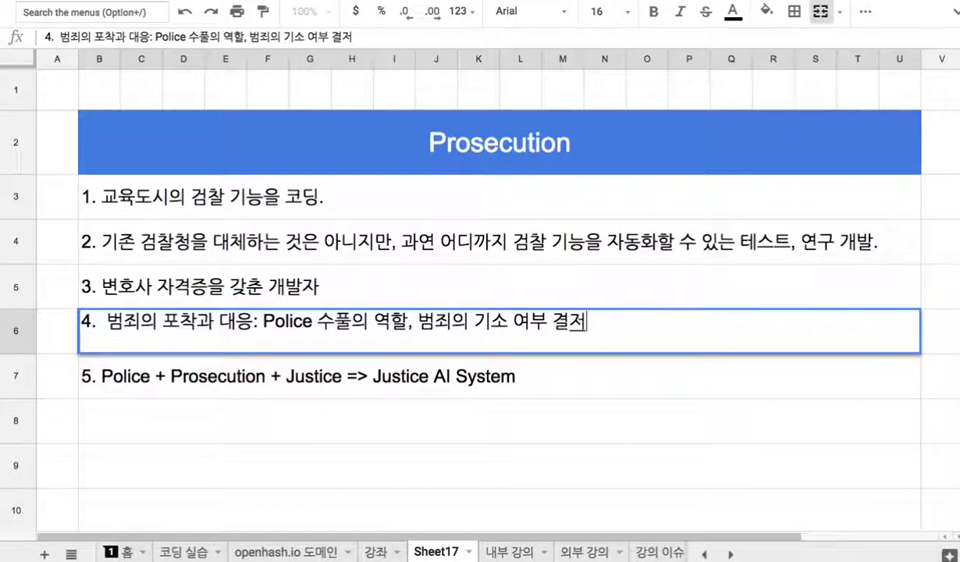
{"action": "type", "text": "PR"}
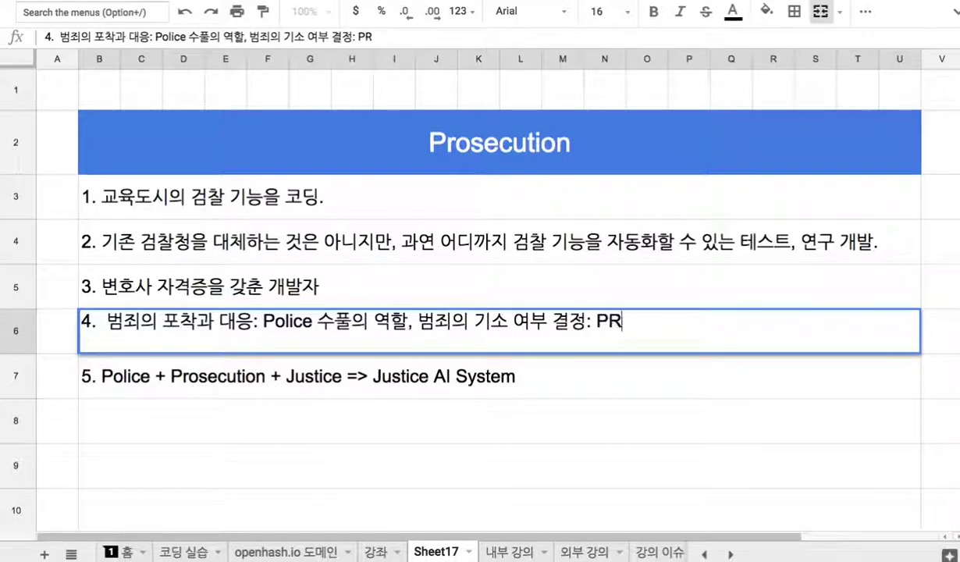
{"action": "key", "text": "BackSpace"}
{"action": "type", "text": "rose"}
{"action": "type", "text": "ctu"}
{"action": "key", "text": "BackSpace"}
{"action": "key", "text": "BackSpace"}
{"action": "type", "text": "tion,"}
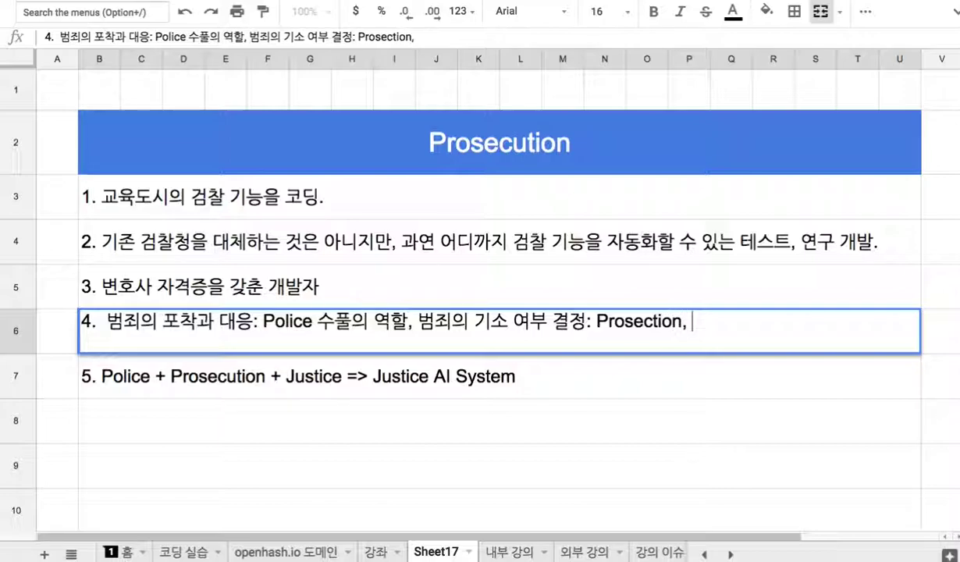
Step: Append "형량을 결정: Justice 수풀" to the fourth point and insert "수풀" after "Prosection", committing the cell
{"action": "type", "text": " 형량으"}
{"action": "type", "text": "을 결정"}
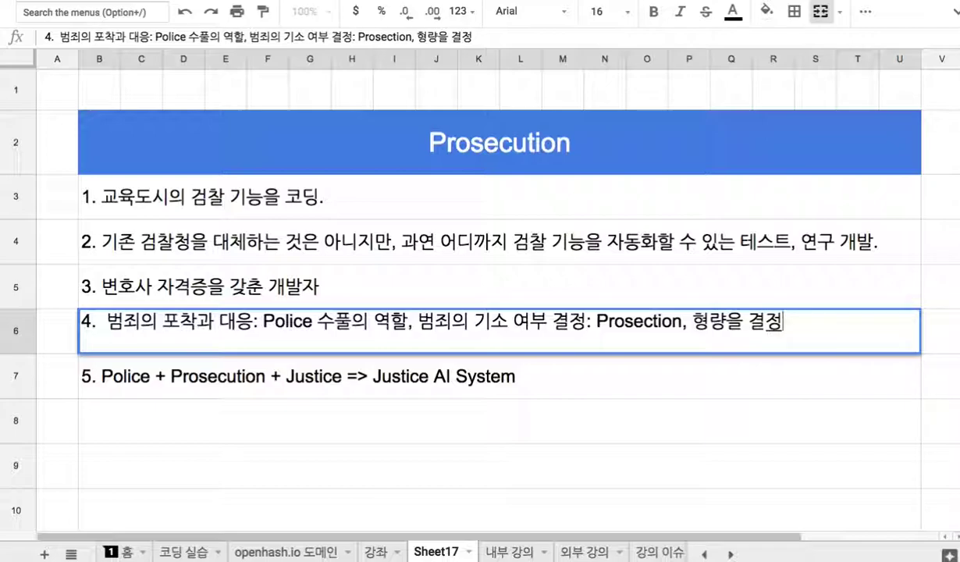
{"action": "type", "text": ": Justice 수풀"}
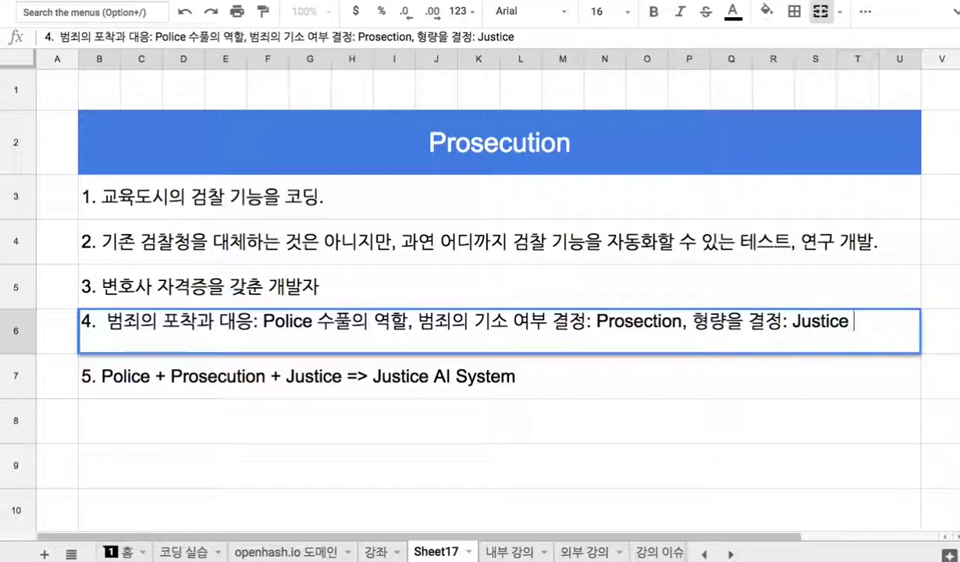
{"action": "left_click", "coordinate": [677, 324]}
{"action": "type", "text": "ㅅㅜ풀"}
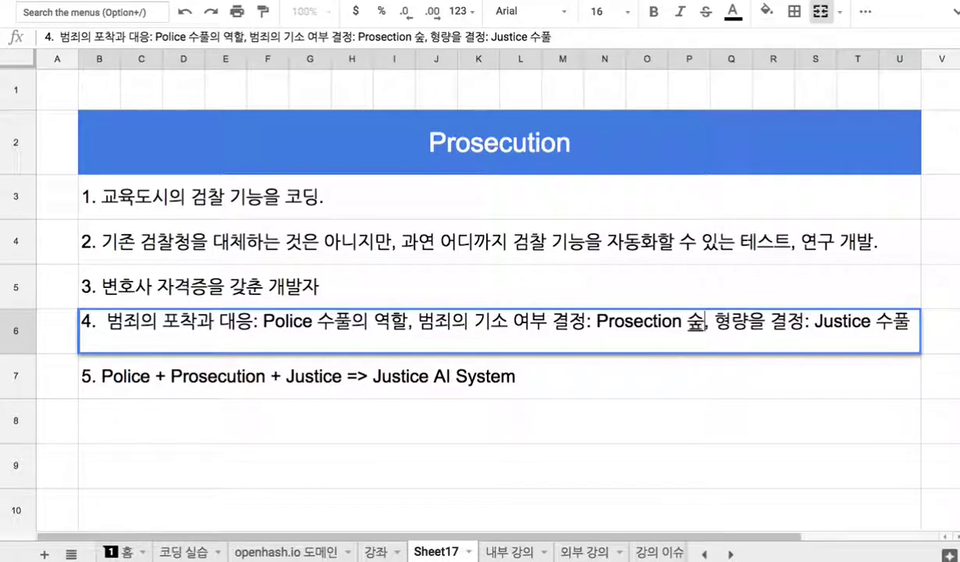
{"action": "double_click", "coordinate": [262, 321]}
{"action": "left_click", "coordinate": [377, 381]}
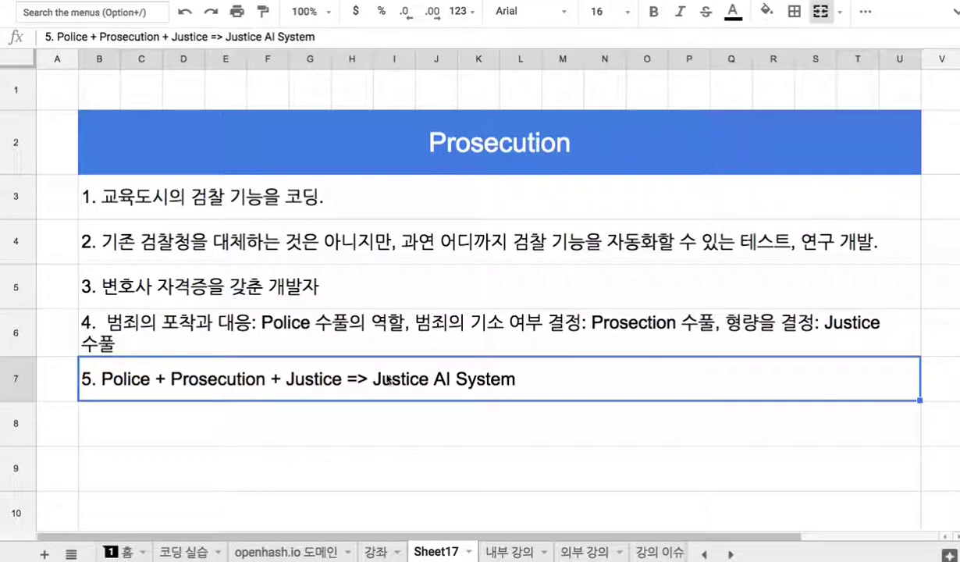
{"action": "double_click", "coordinate": [388, 380]}
{"action": "left_click_drag", "start_coordinate": [376, 369], "coordinate": [543, 376]}
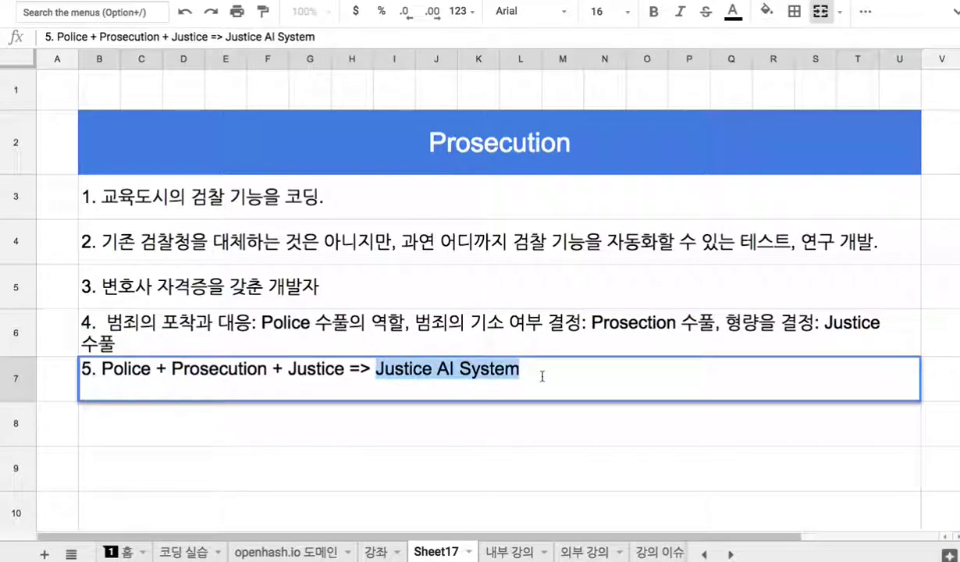
Step: Begin the sixth point in the merged cell of row 8: "6. 모든 Event에 대해"
{"action": "left_click", "coordinate": [285, 406]}
{"action": "scroll", "coordinate": [339, 380], "scroll_direction": "down", "scroll_amount": 1}
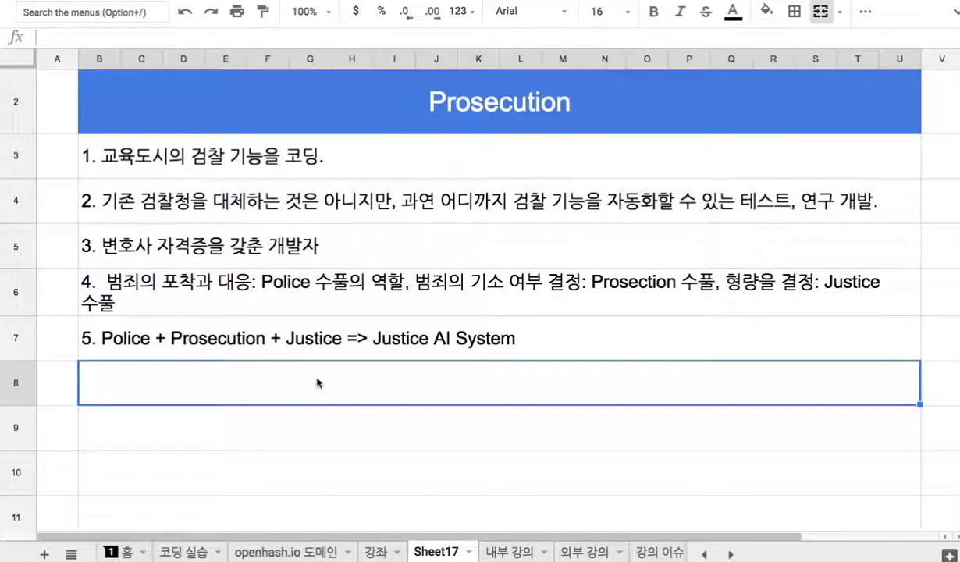
{"action": "type", "text": "5."}
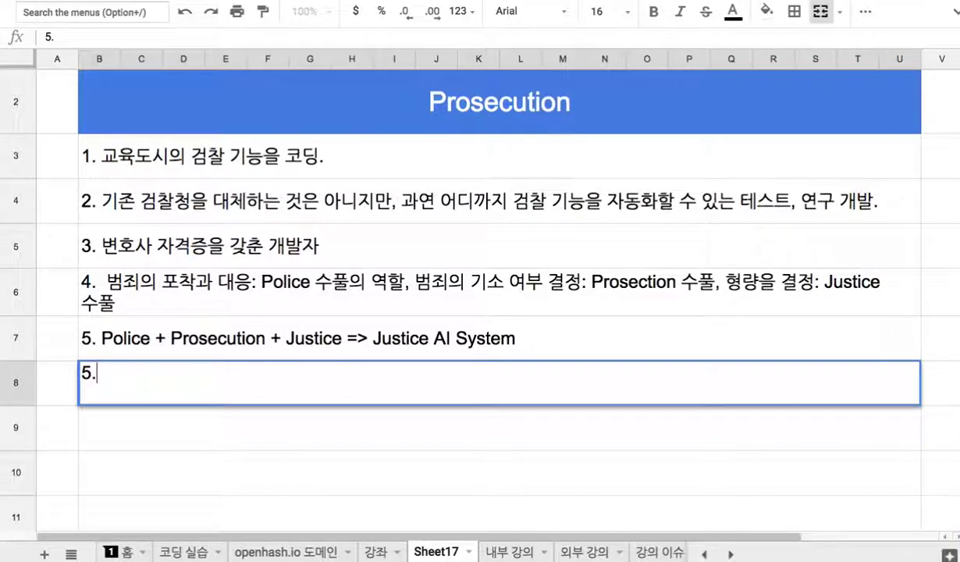
{"action": "key", "text": "BackSpace"}
{"action": "key", "text": "BackSpace"}
{"action": "type", "text": "6"}
{"action": "type", "text": ". 모든 사"}
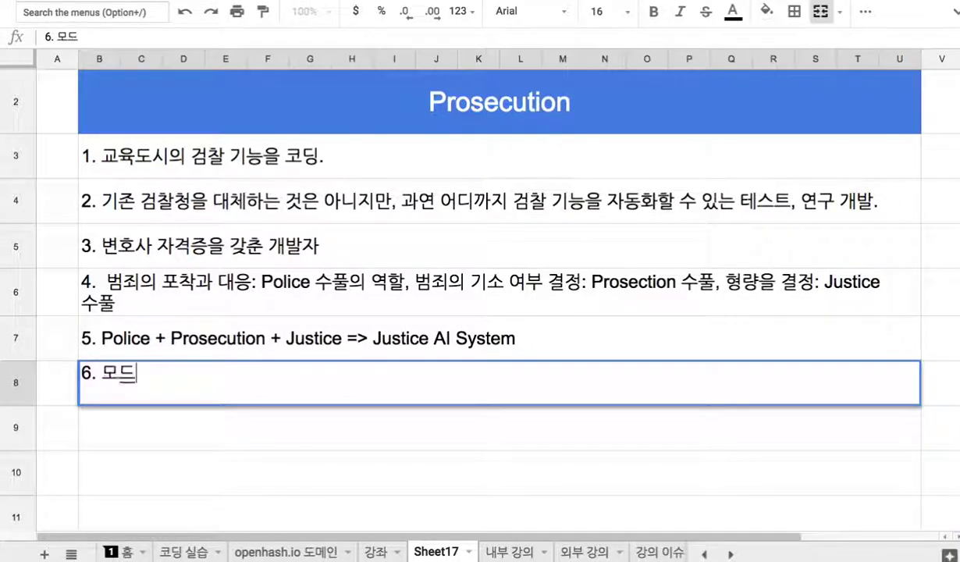
{"action": "key", "text": "BackSpace"}
{"action": "key", "text": "BackSpace"}
{"action": "type", "text": "ㄷ"}
{"action": "key", "text": "BackSpace"}
{"action": "type", "text": "ㄸㅍ두"}
{"action": "key", "text": "BackSpace"}
{"action": "key", "text": "BackSpace"}
{"action": "key", "text": "BackSpace"}
{"action": "key", "text": "BackSpace"}
{"action": "type", "text": "E"}
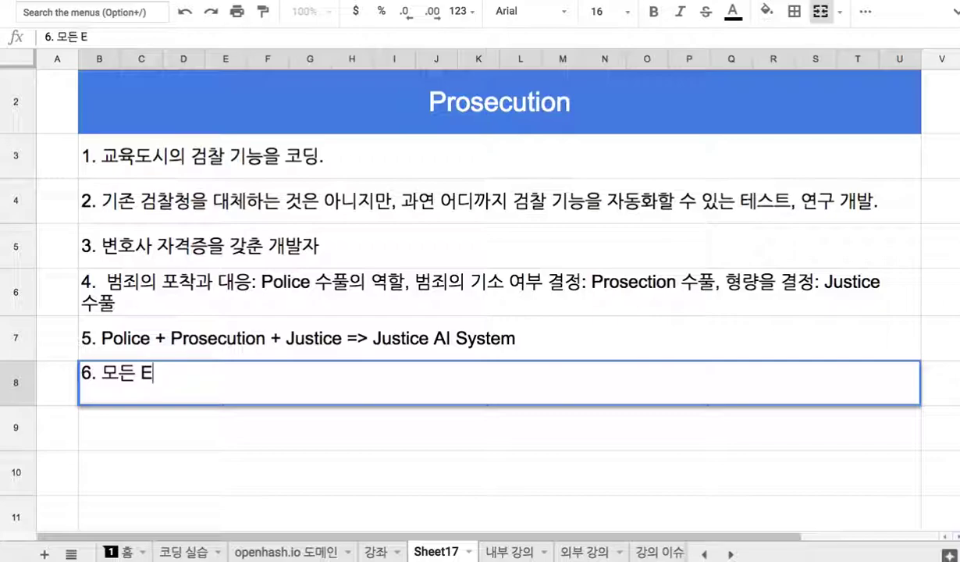
{"action": "type", "text": "ventㅇㅔ 대해 "}
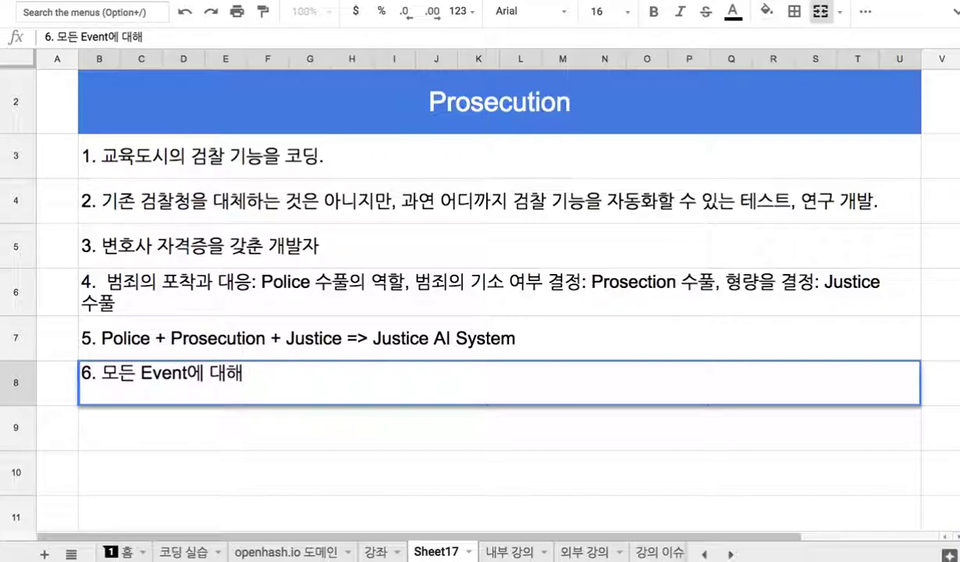
Step: Complete the sixth point in row 8 with "재판을 받아야 할 사안인지 결정."
{"action": "type", "text": "재판을 받아"}
{"action": "type", "text": "야"}
{"action": "type", "text": " 할 사안인"}
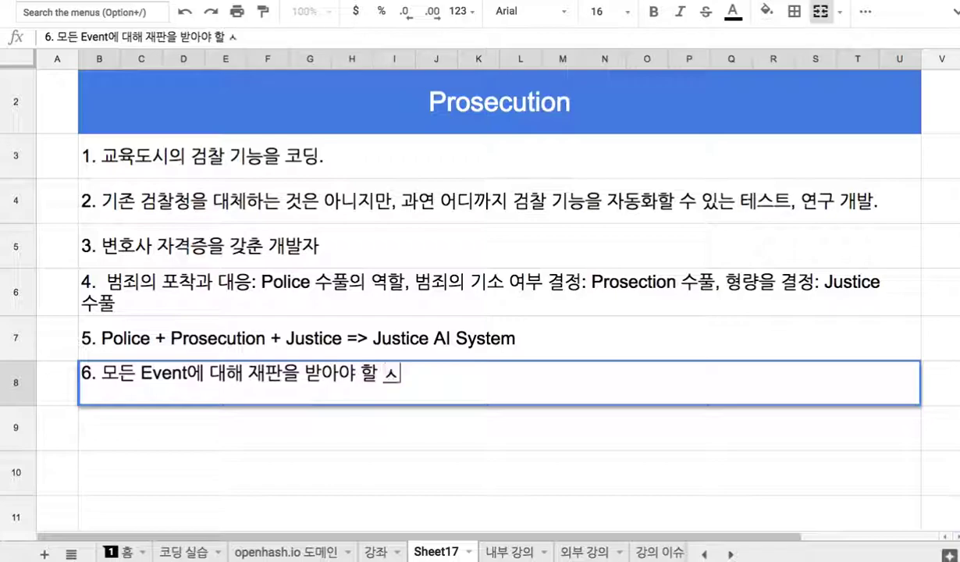
{"action": "type", "text": "지 결정."}
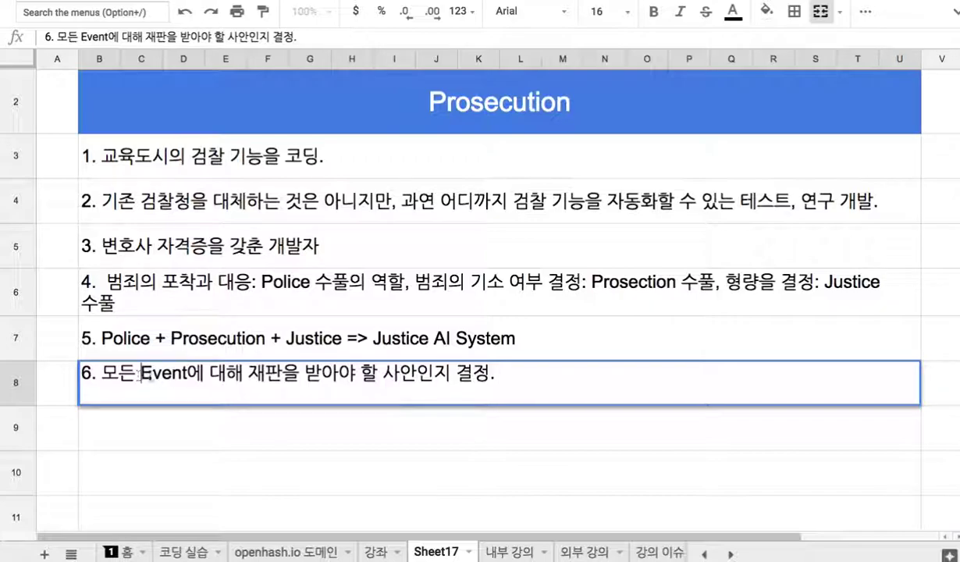
{"action": "double_click", "coordinate": [178, 380]}
{"action": "left_click", "coordinate": [220, 426]}
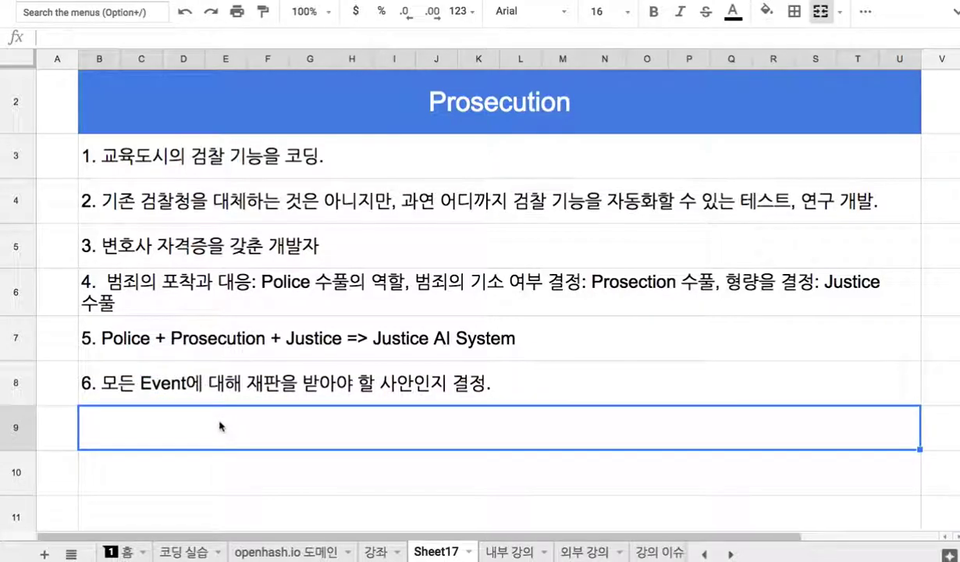
{"action": "type", "text": "7/"}
{"action": "key", "text": "BackSpace"}
{"action": "key", "text": "BackSpace"}
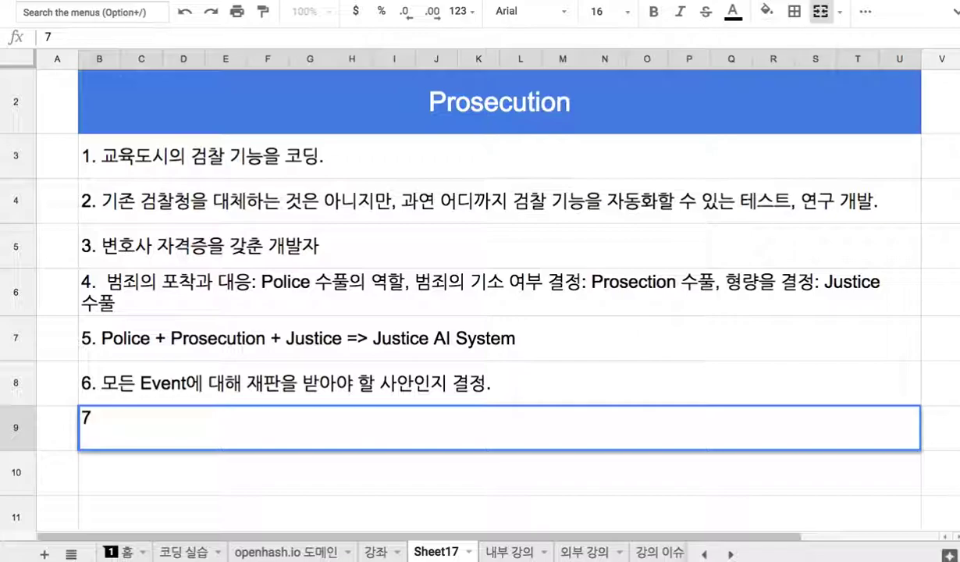
Step: Insert "(Market 수풀, Sensor 수풀)" directly after "Event" in the sixth point in row 8
{"action": "left_click", "coordinate": [187, 375]}
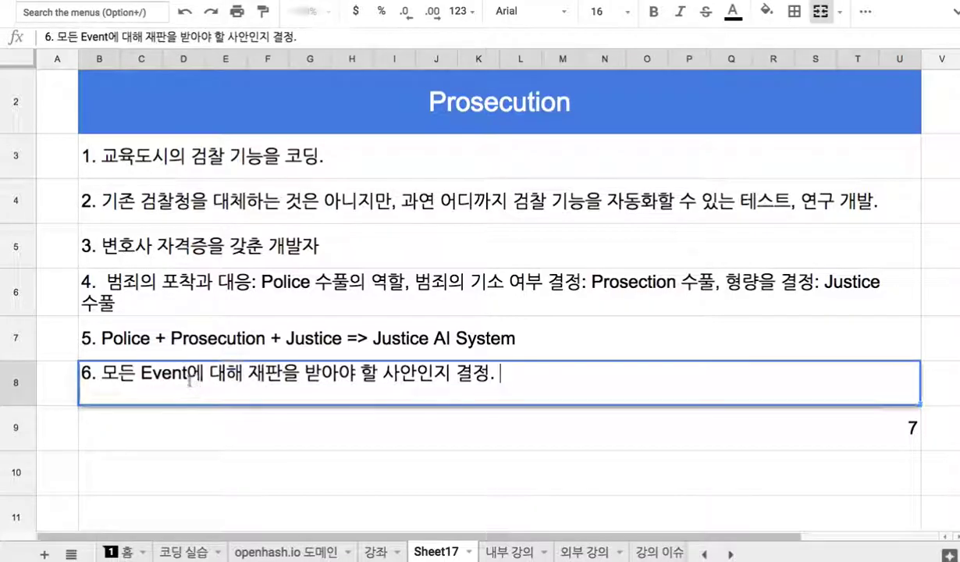
{"action": "type", "text": "(Market"}
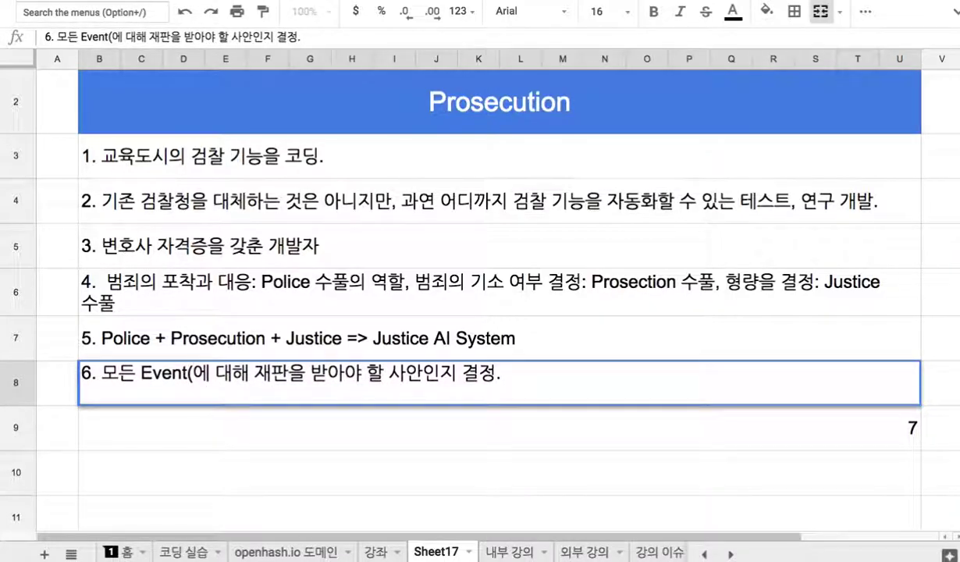
{"action": "type", "text": " 수풀"}
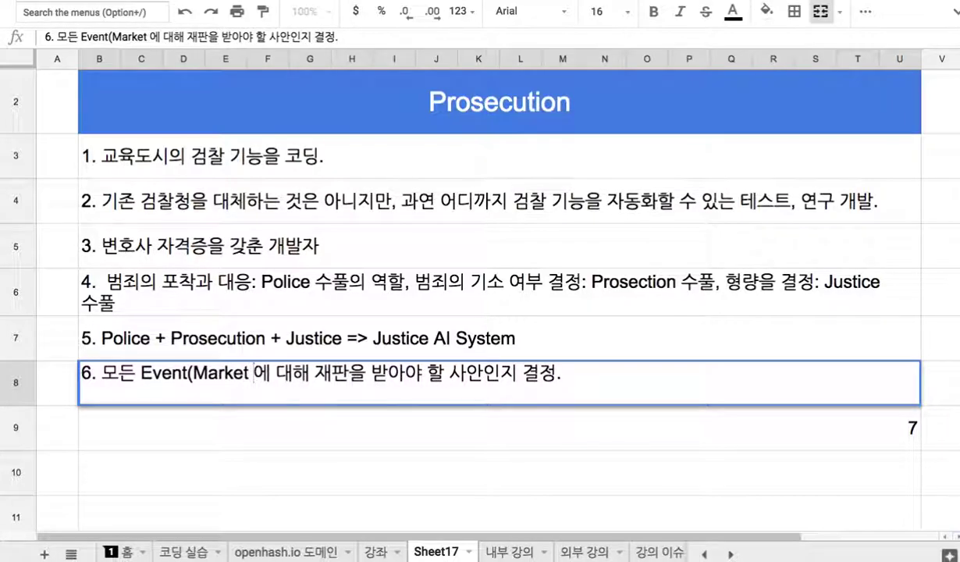
{"action": "type", "text": ", "}
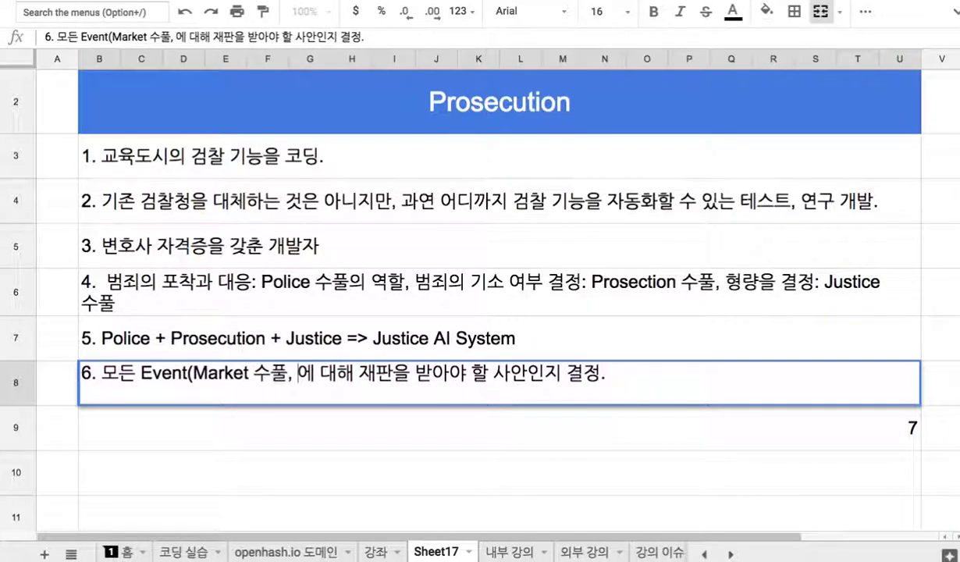
{"action": "type", "text": "ㄴ"}
{"action": "key", "text": "BackSpace"}
{"action": "type", "text": "Sens"}
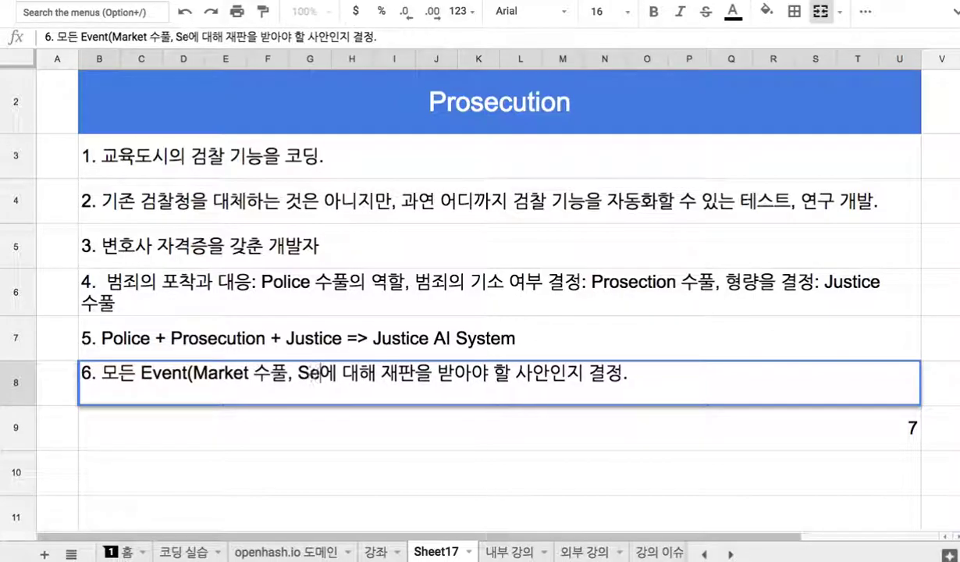
{"action": "type", "text": "or 수풀"}
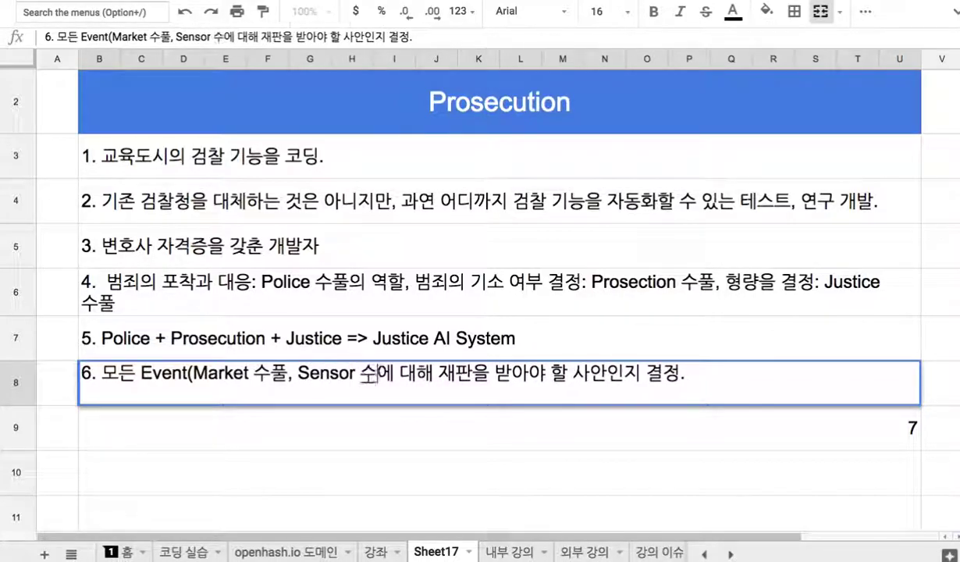
{"action": "type", "text": ")"}
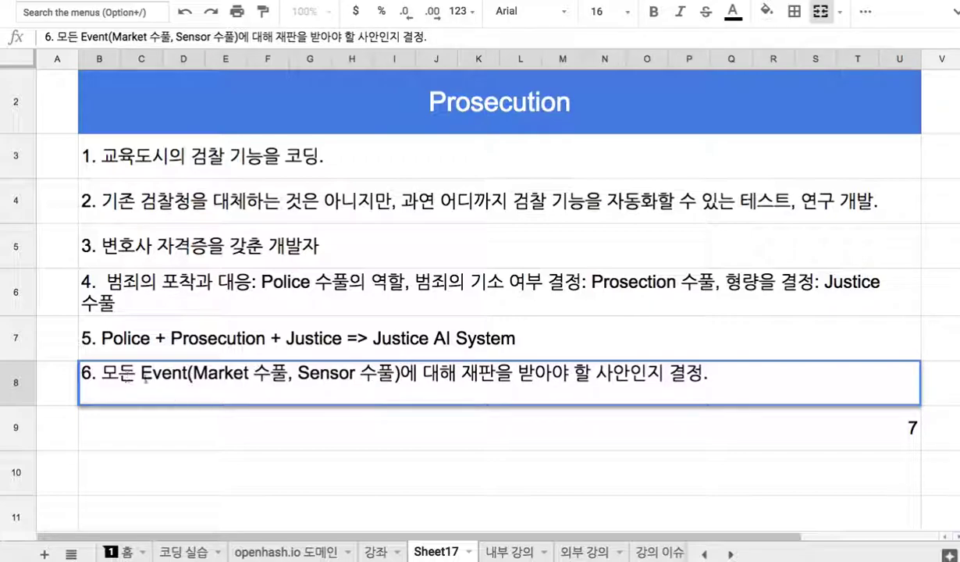
Step: Replace the content of row 9 with the sub-point "1) 자판기에서 커피를 한 잔 사 마신다."
{"action": "left_click", "coordinate": [150, 435]}
{"action": "type", "text": "1)"}
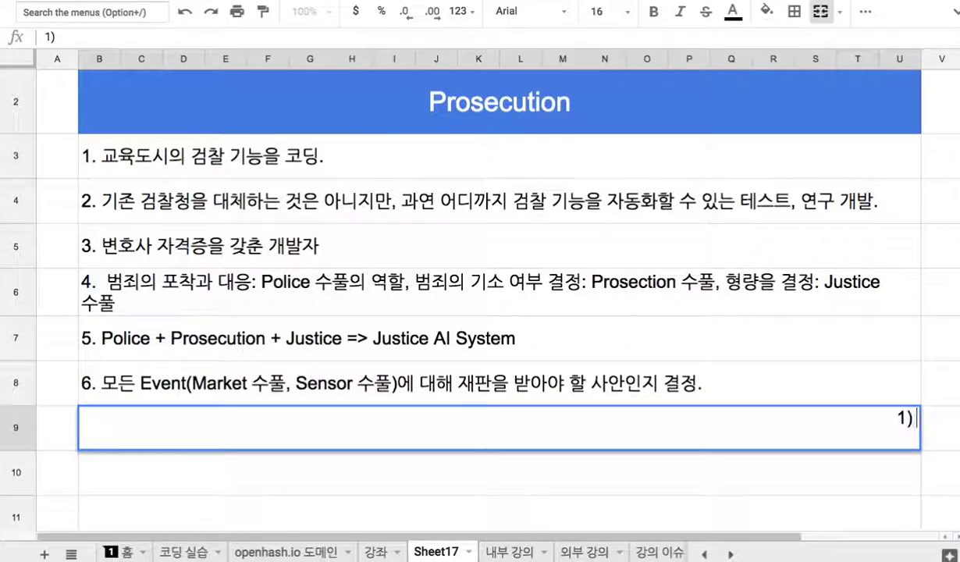
{"action": "type", "text": " 커피를 한 ㅈ잔 사 마신다."}
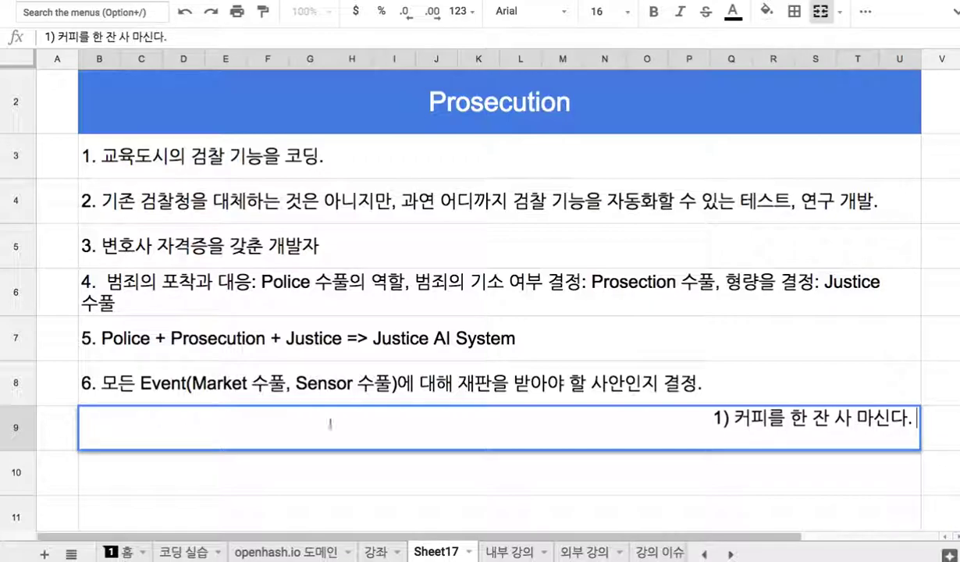
{"action": "left_click", "coordinate": [733, 420]}
{"action": "type", "text": "자파"}
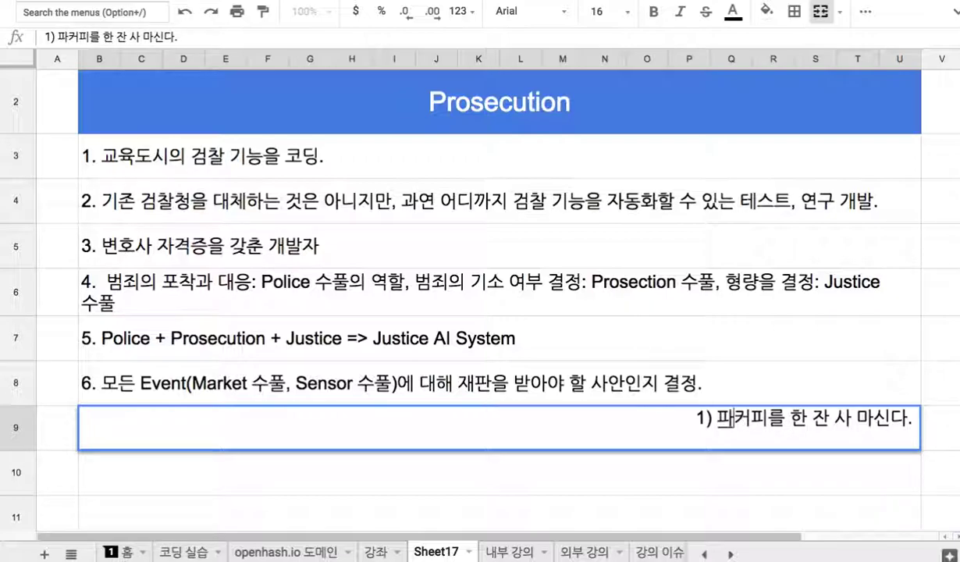
{"action": "type", "text": "ㄴ기에서"}
{"action": "key", "text": "Return"}
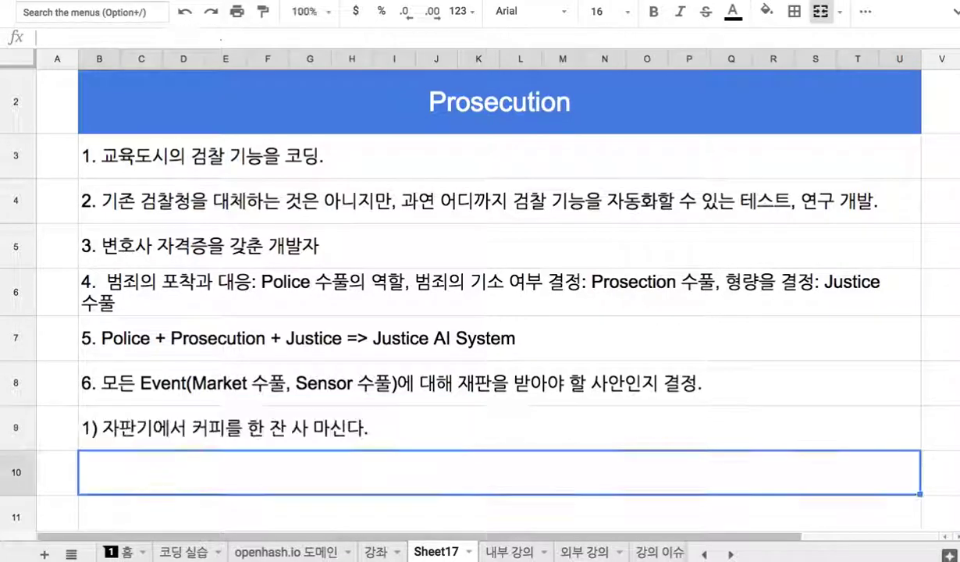
Step: Append "=> 범죄 여부를 판단" to the sub-point in row 9
{"action": "double_click", "coordinate": [658, 422]}
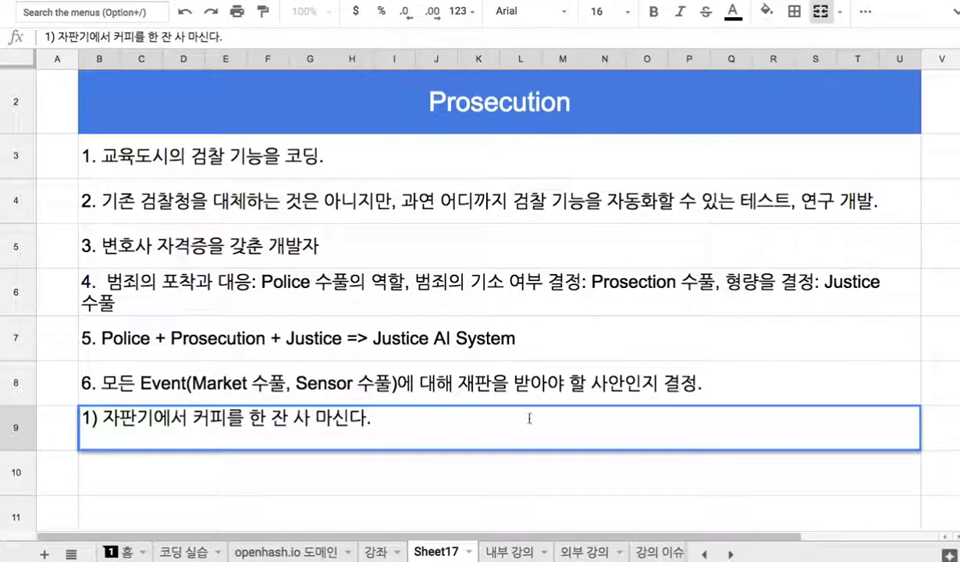
{"action": "type", "text": "=> 범죄 여부를 판단"}
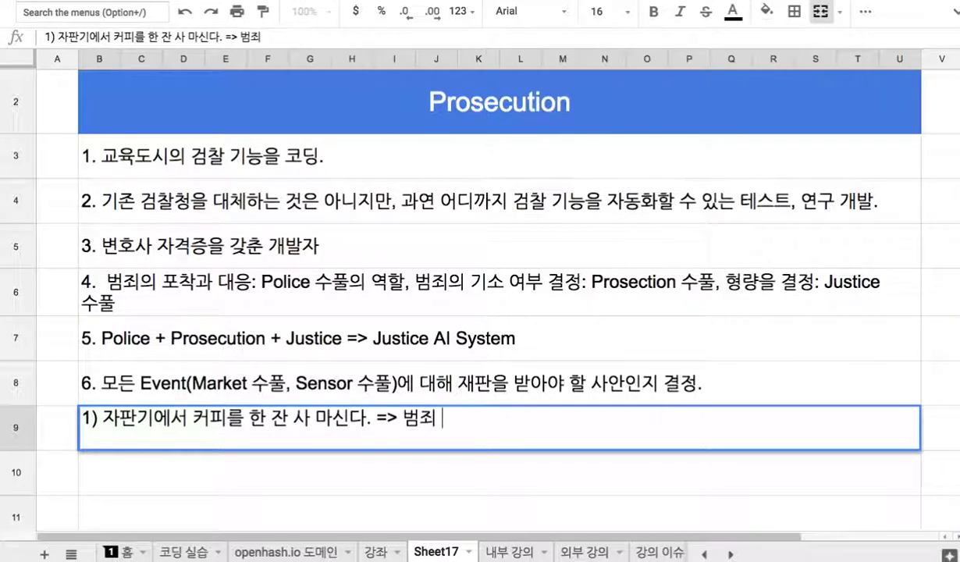